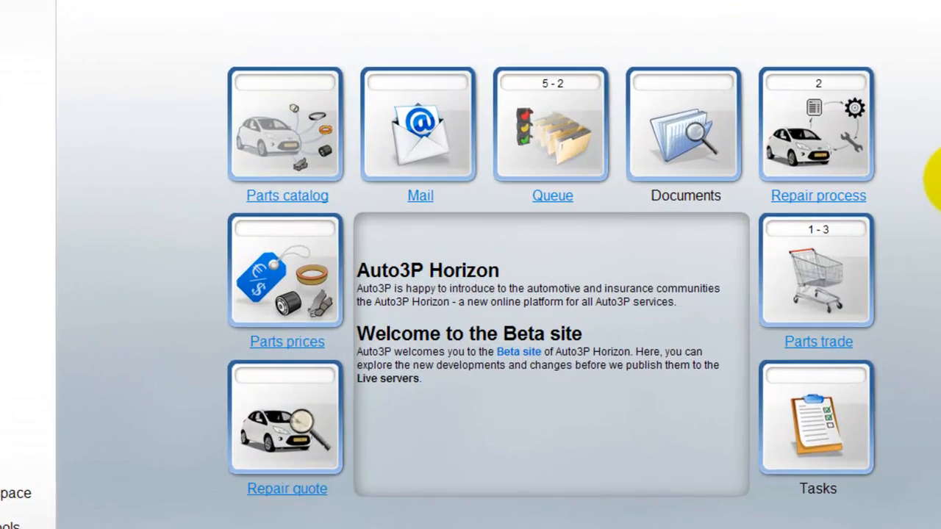
Step: Make sure New catalog interface style is enabled in the data tools personal settings and save the settings
left_click(940, 179)
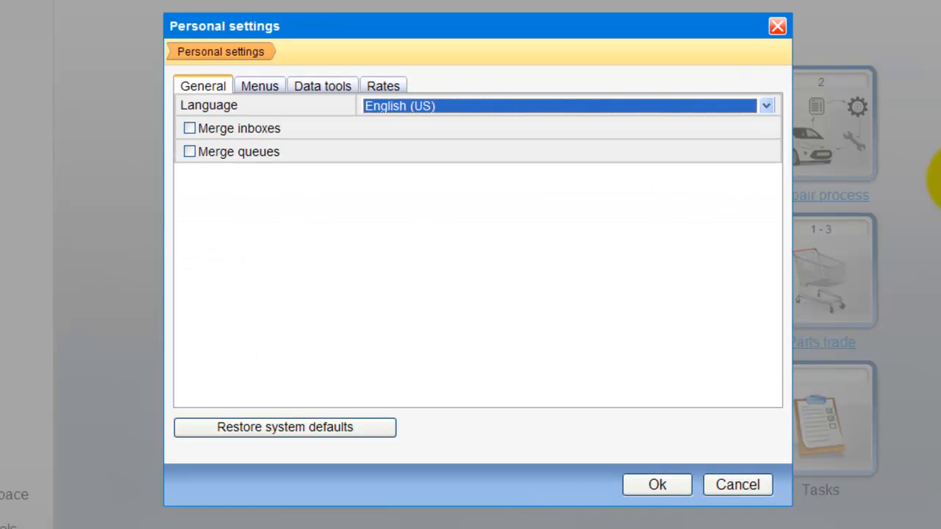
left_click(319, 90)
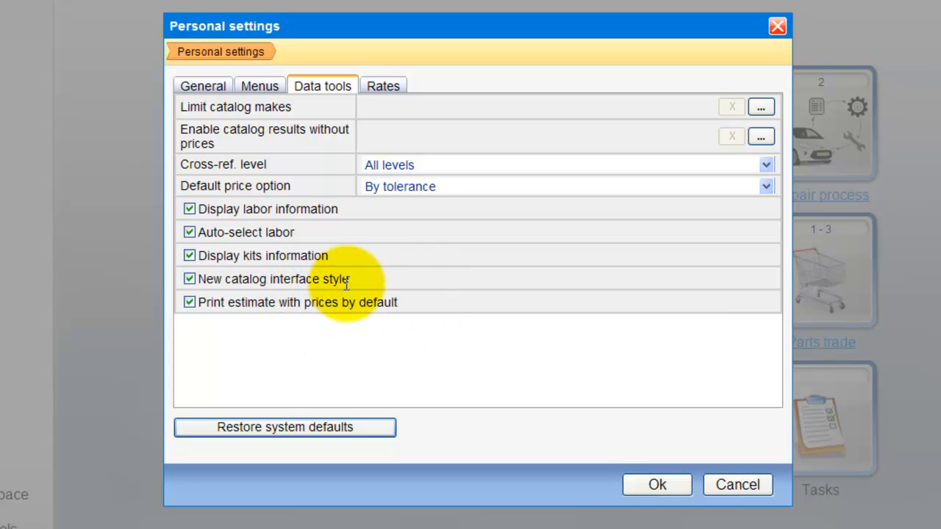
left_click_drag(349, 279, 199, 278)
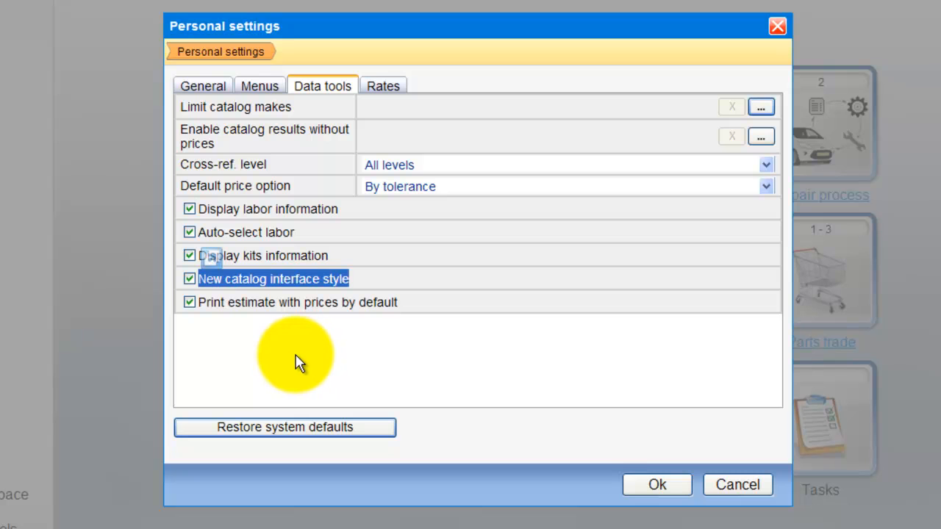
left_click(190, 281)
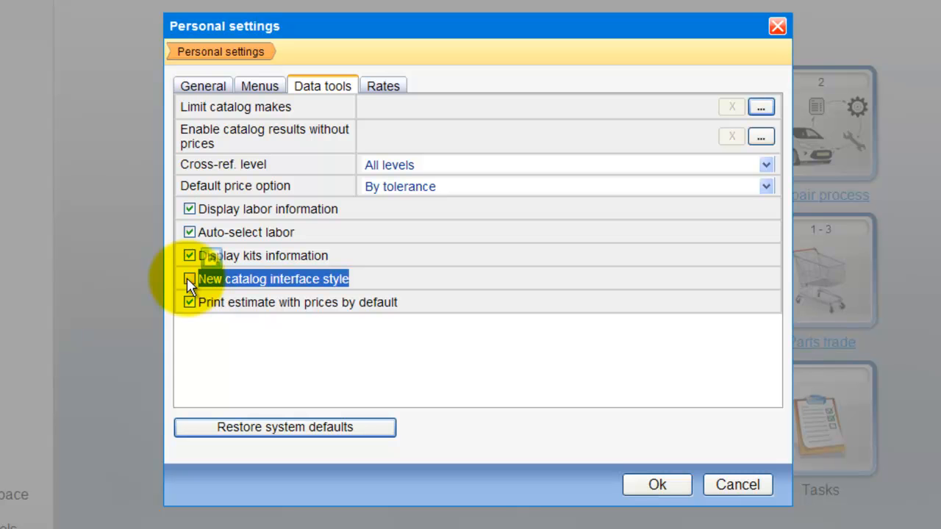
left_click(188, 279)
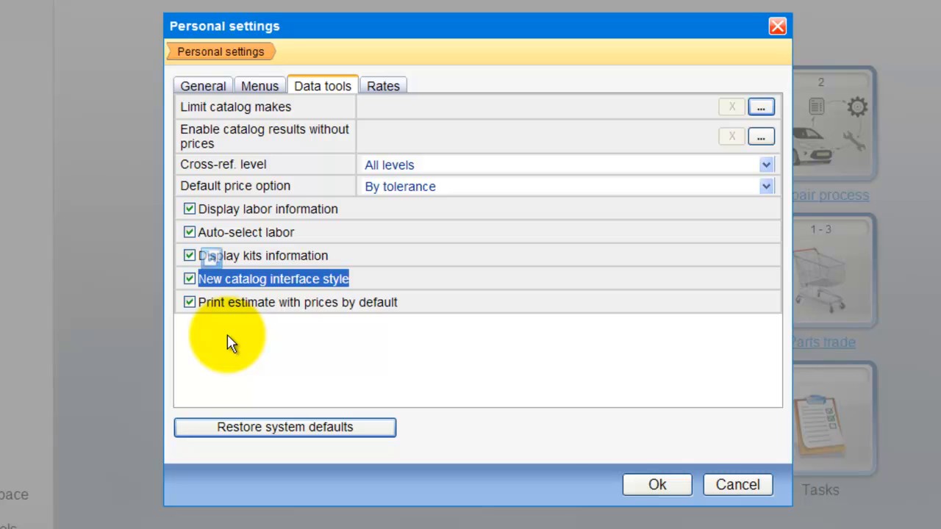
left_click(682, 485)
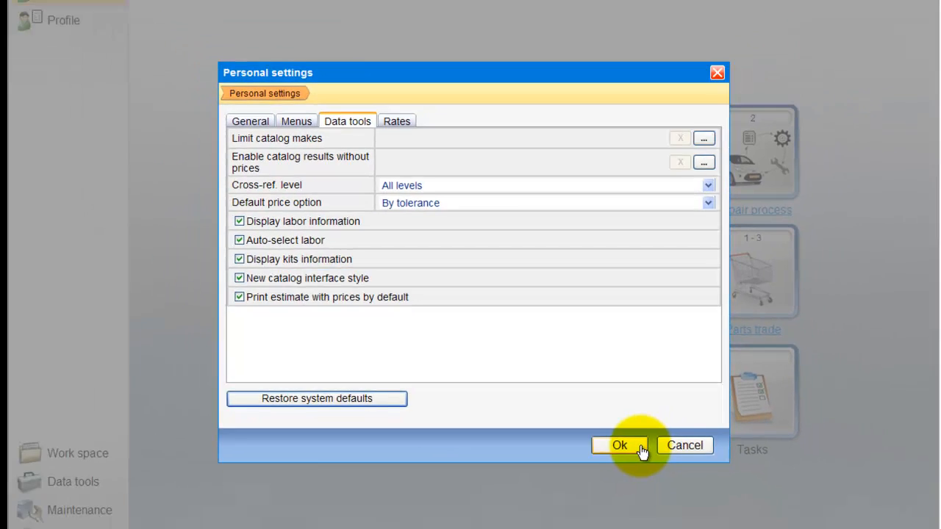
left_click(641, 447)
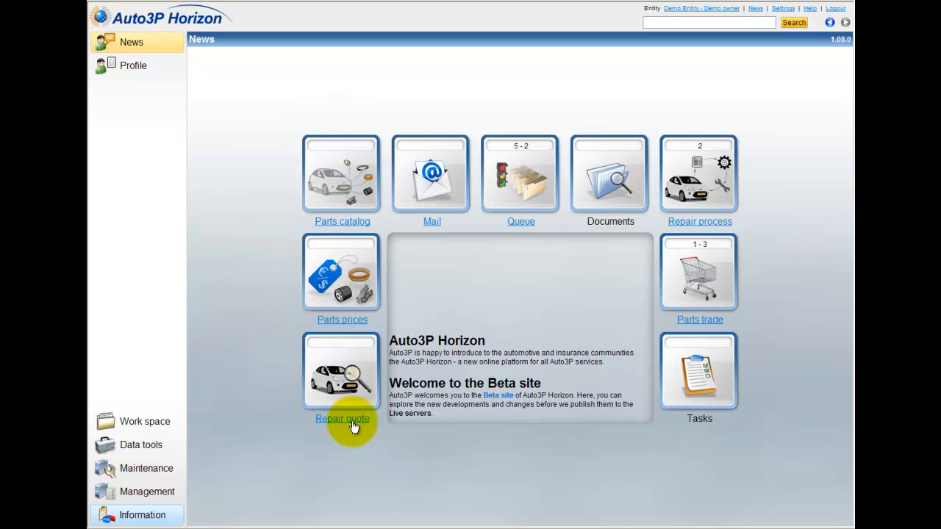
Step: Start a new repair quote, enter the vehicle's registration code in its main details and continue to model selection
left_click(352, 422)
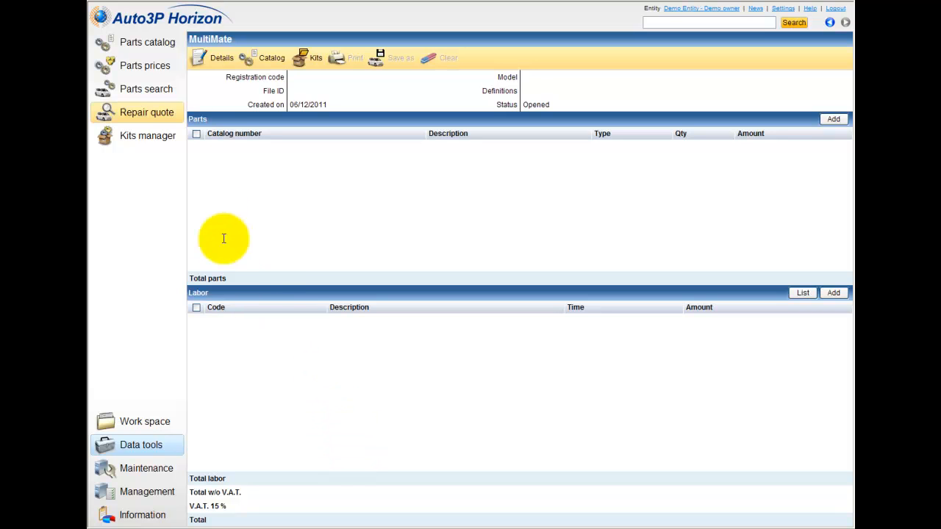
left_click(218, 57)
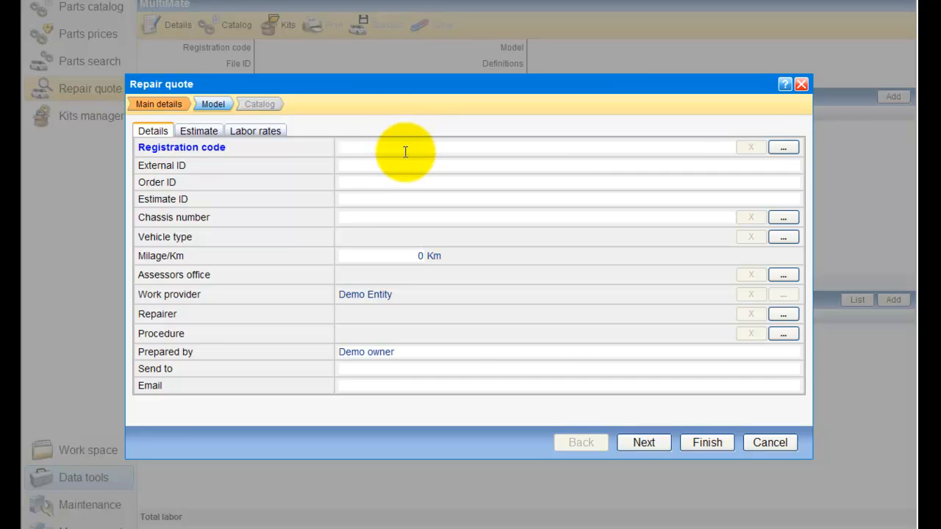
type("1234567")
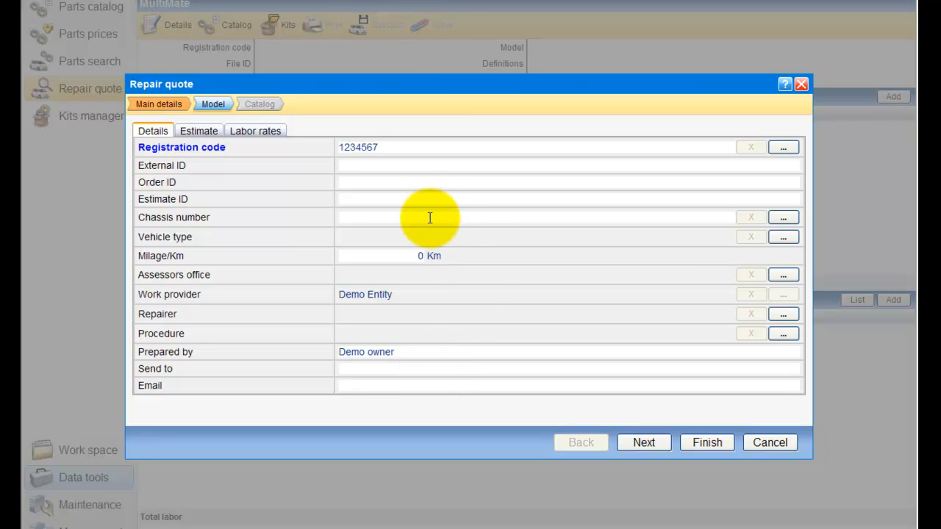
left_click(644, 444)
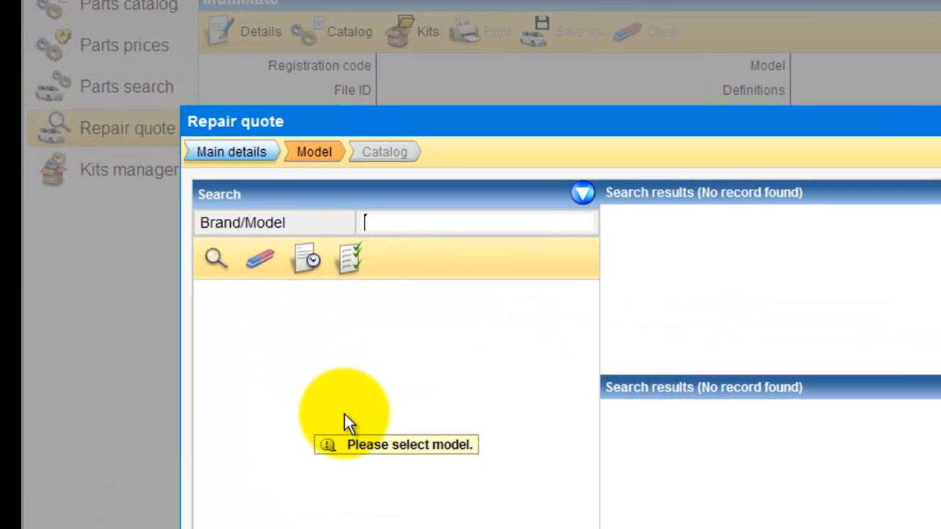
Step: Find the Peugeot 307 with the brand/model search and choose 2007 as its production year
type("peu")
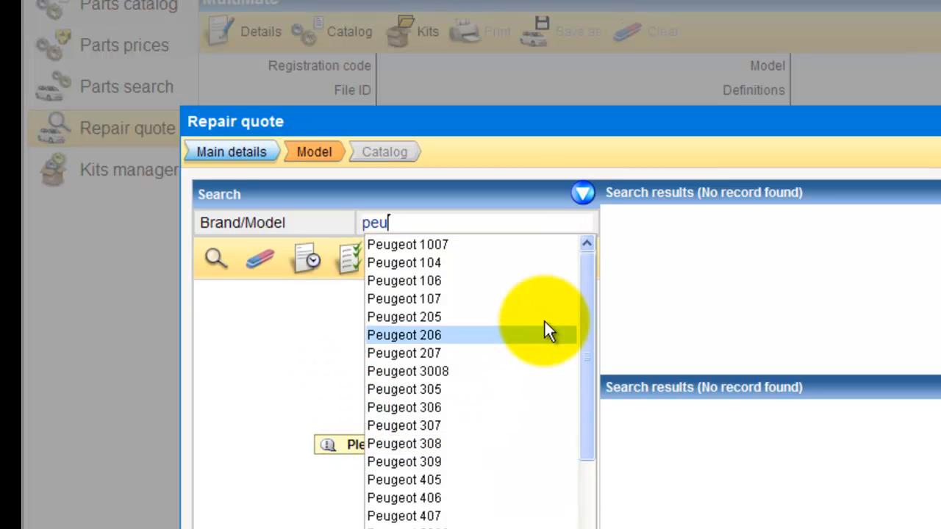
left_click_drag(588, 283, 588, 461)
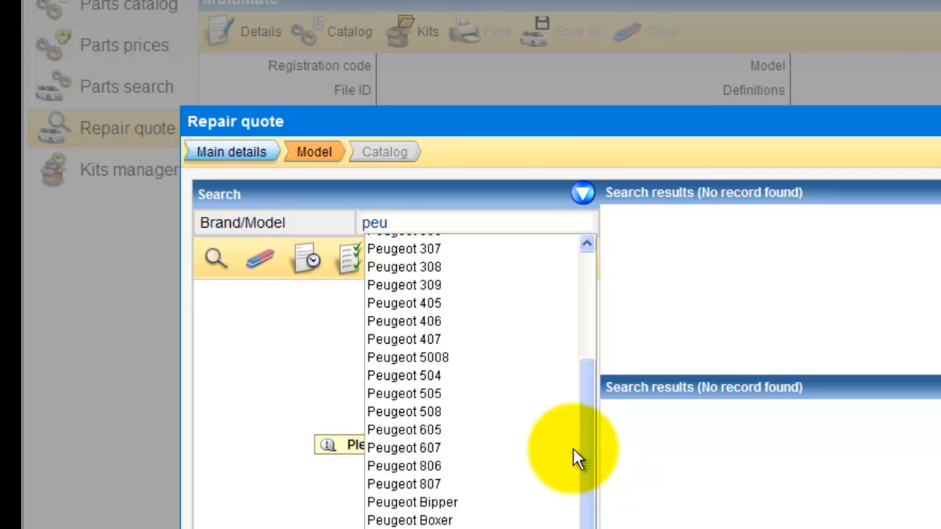
left_click_drag(432, 222, 336, 222)
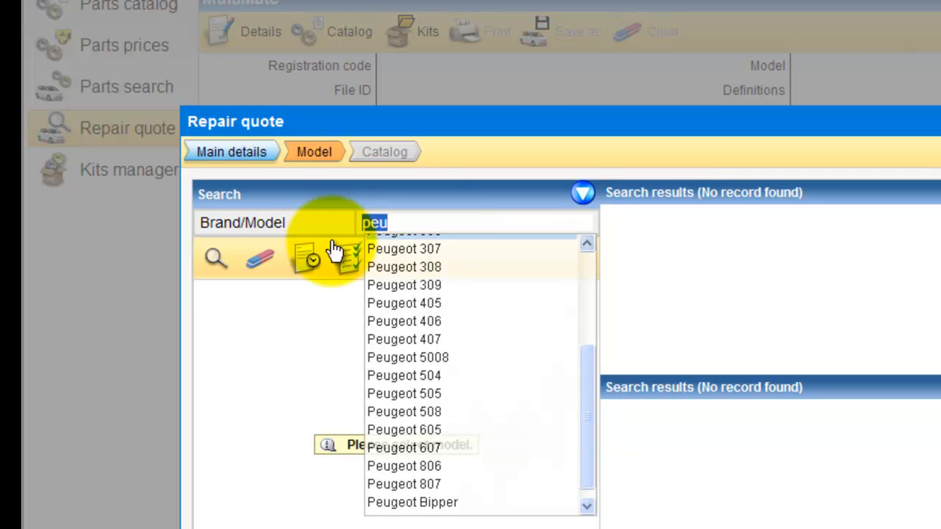
type("307")
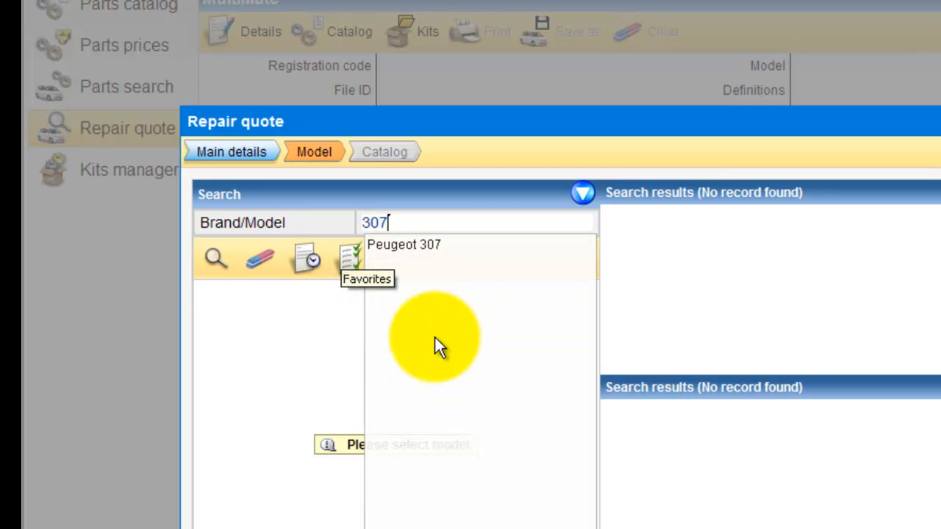
left_click(439, 248)
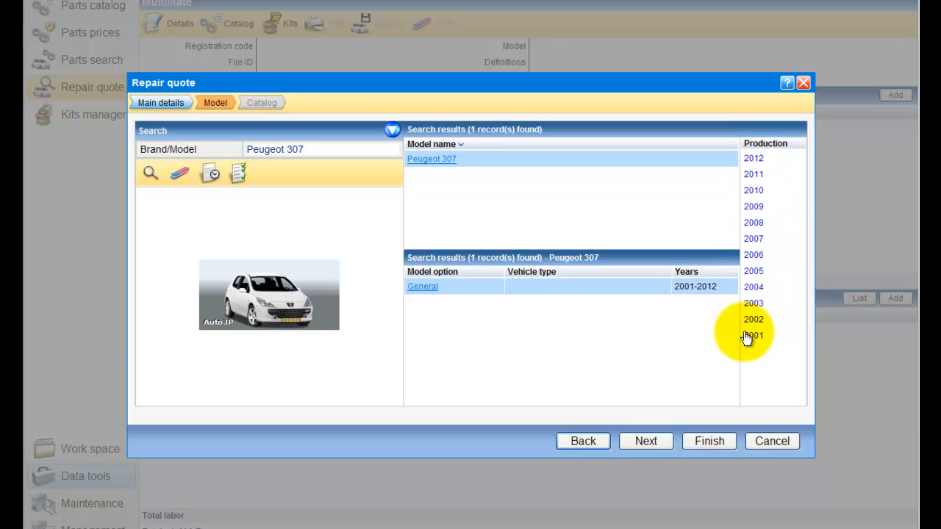
left_click(762, 240)
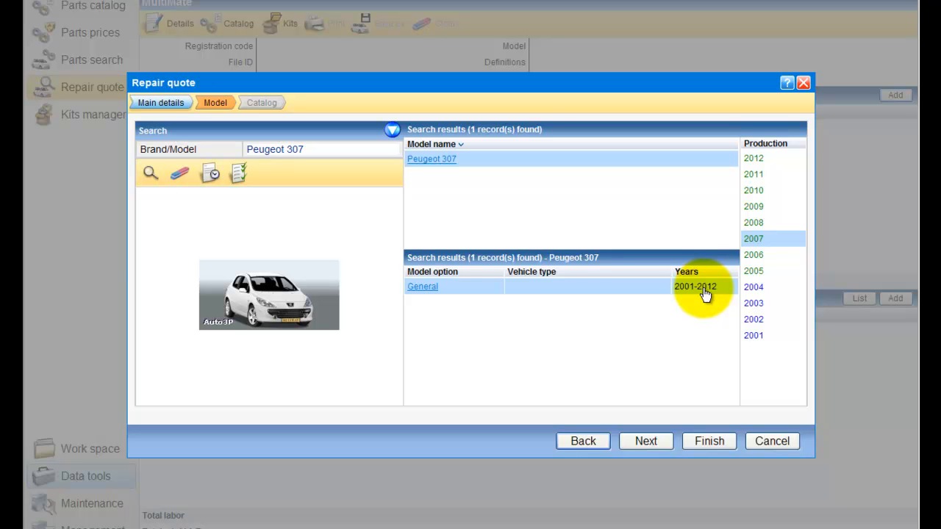
Step: Expand the advanced model search and examine the category, year, table, code and chassis code criteria
left_click(391, 135)
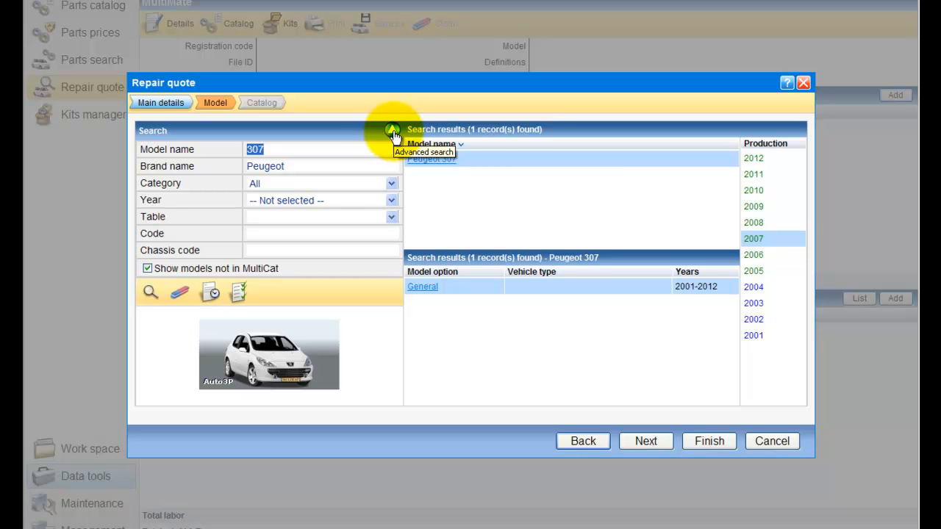
left_click(252, 183)
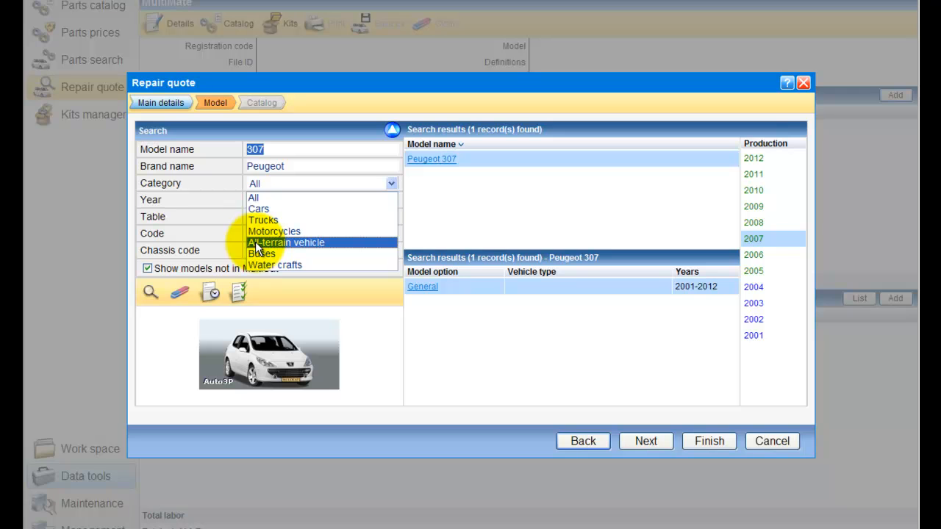
left_click(253, 197)
left_click(254, 203)
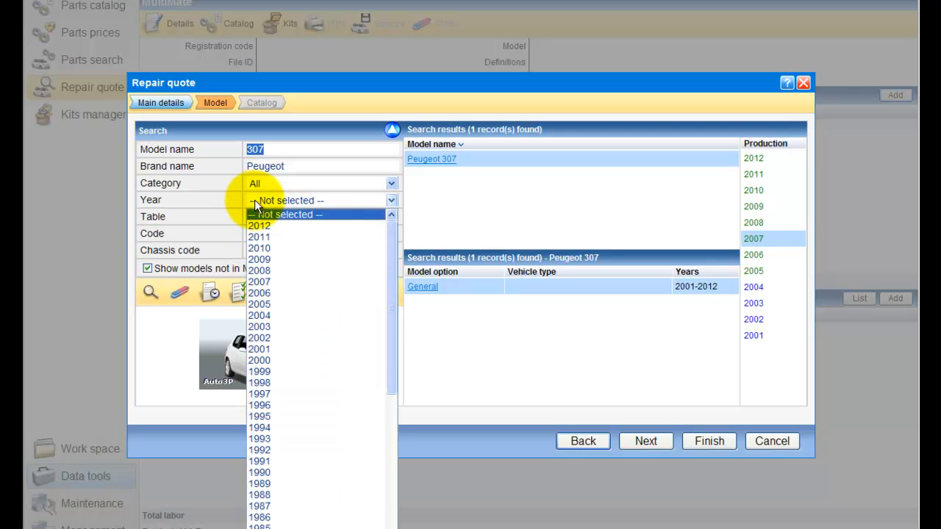
left_click(254, 199)
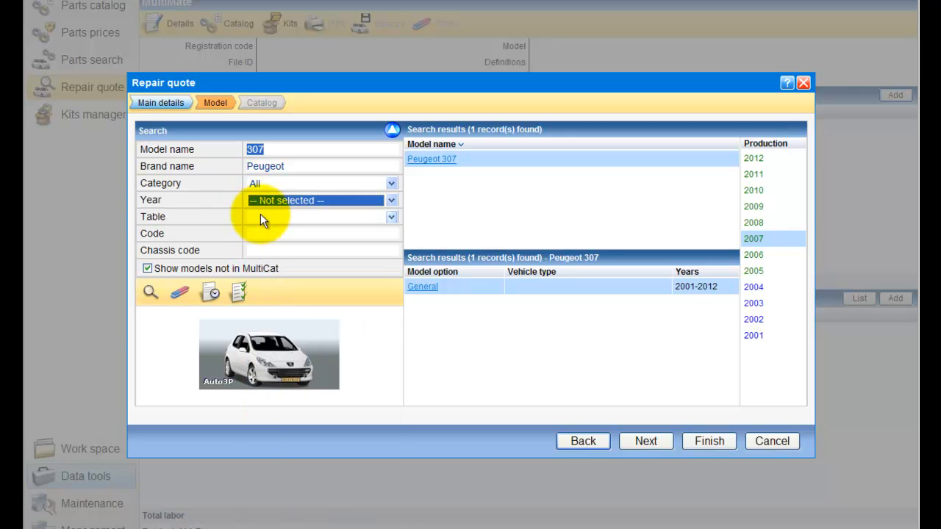
left_click(268, 218)
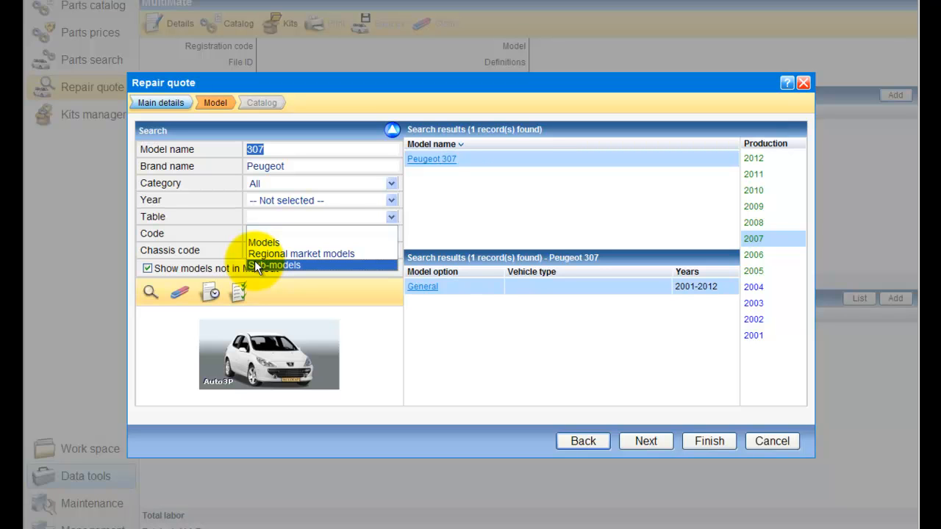
left_click(254, 231)
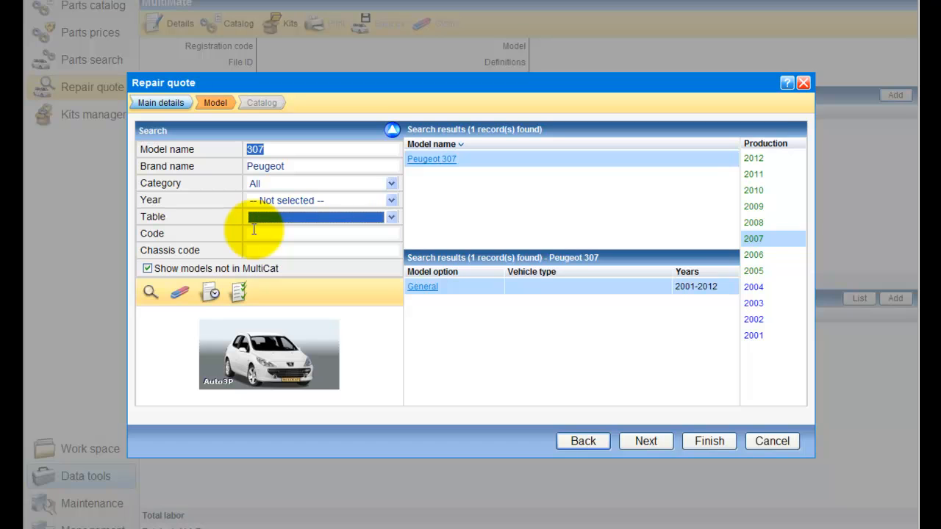
left_click(254, 235)
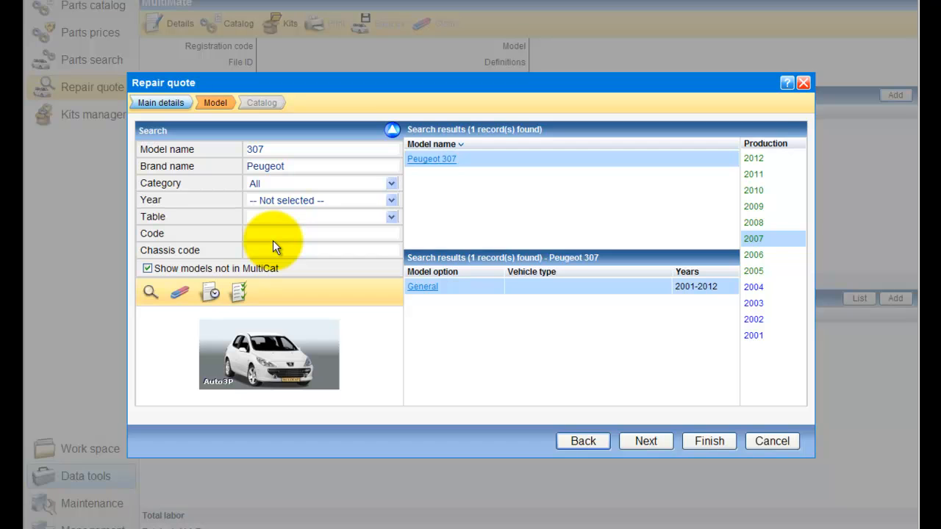
left_click(272, 250)
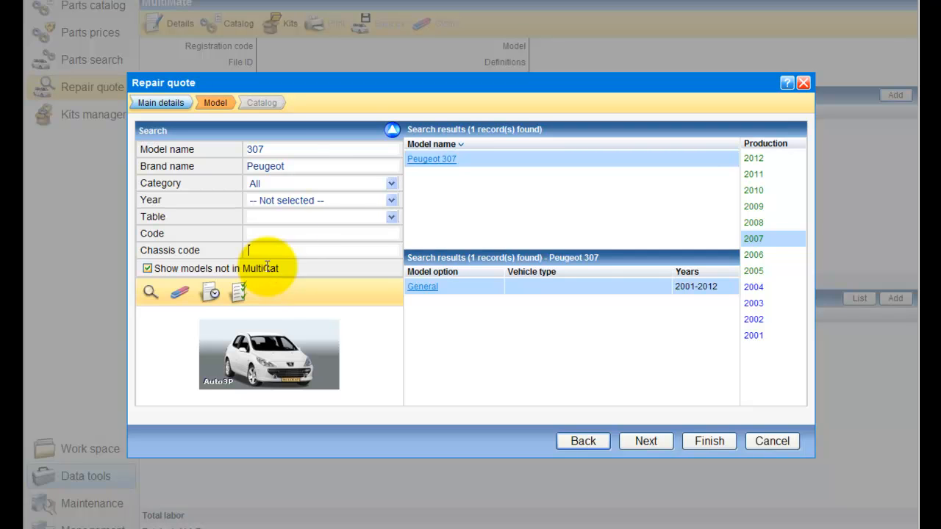
Step: Clear the search criteria, search for all models and browse the results up to page 3
left_click(182, 293)
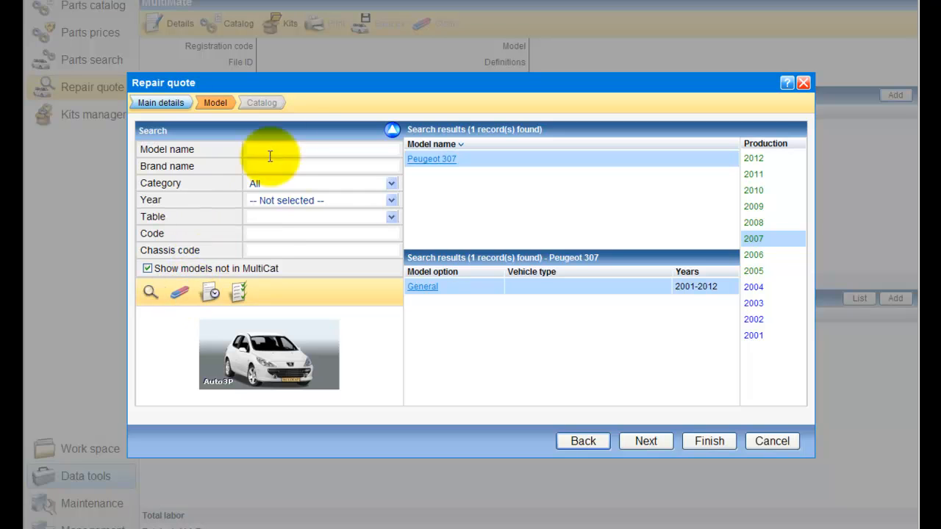
left_click(151, 294)
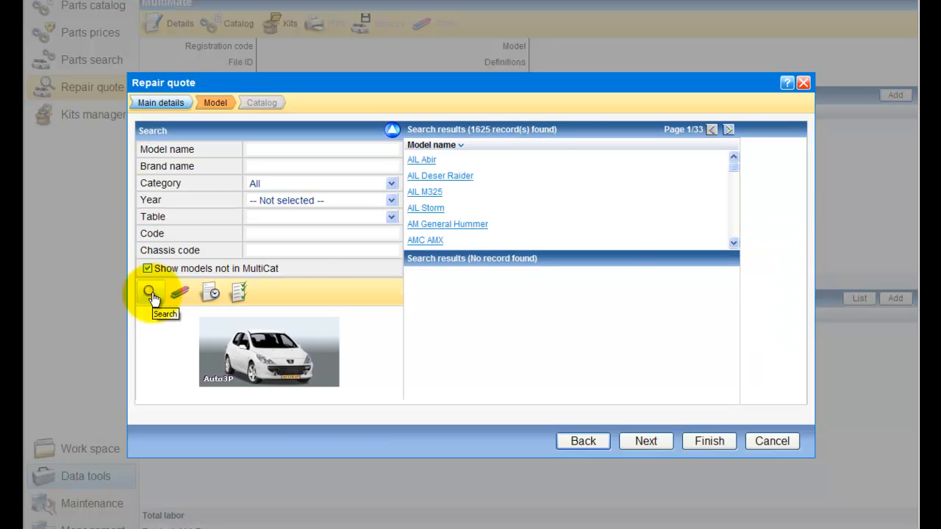
left_click_drag(730, 168, 708, 247)
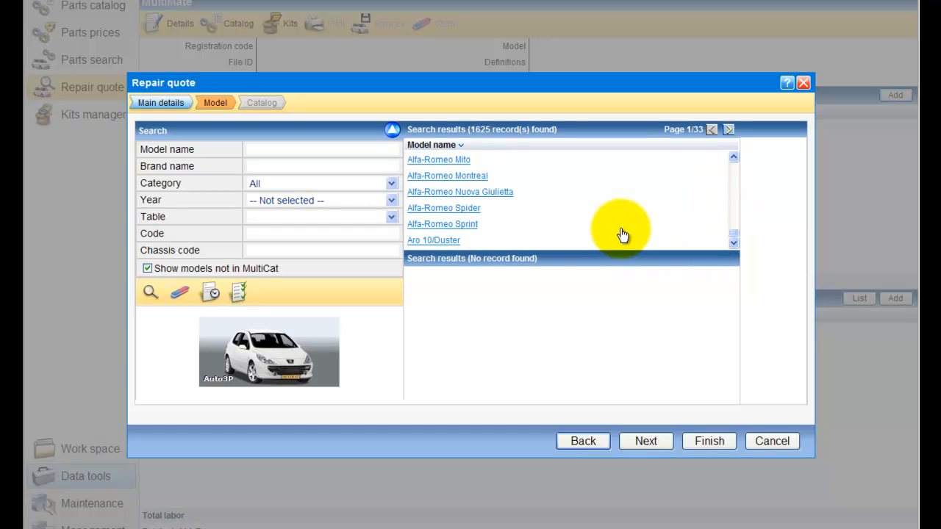
left_click(727, 130)
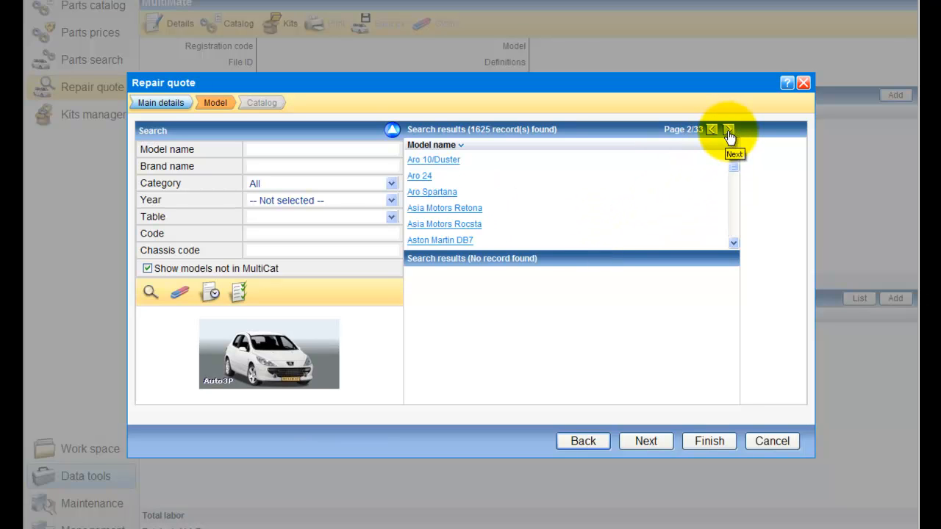
left_click(728, 130)
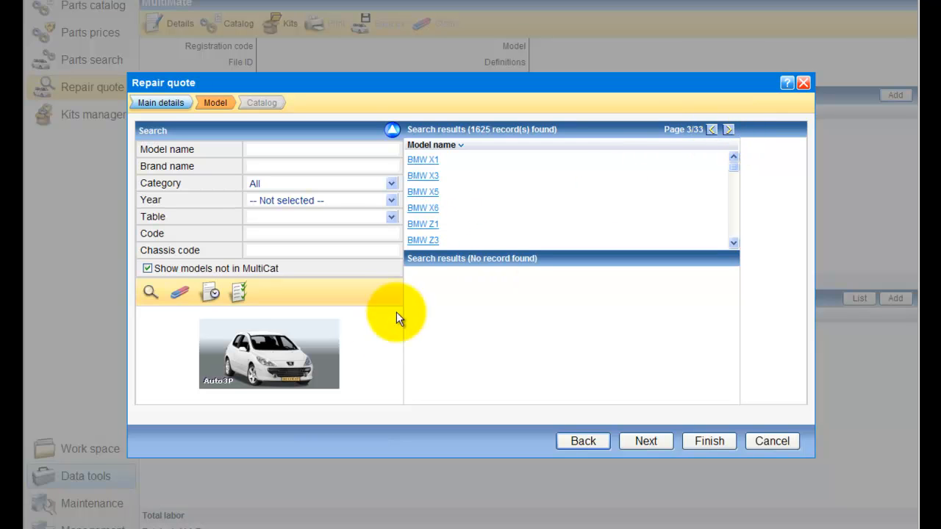
Step: Search for the vehicle using model name 307, brand name peu and the Cars category
left_click(267, 151)
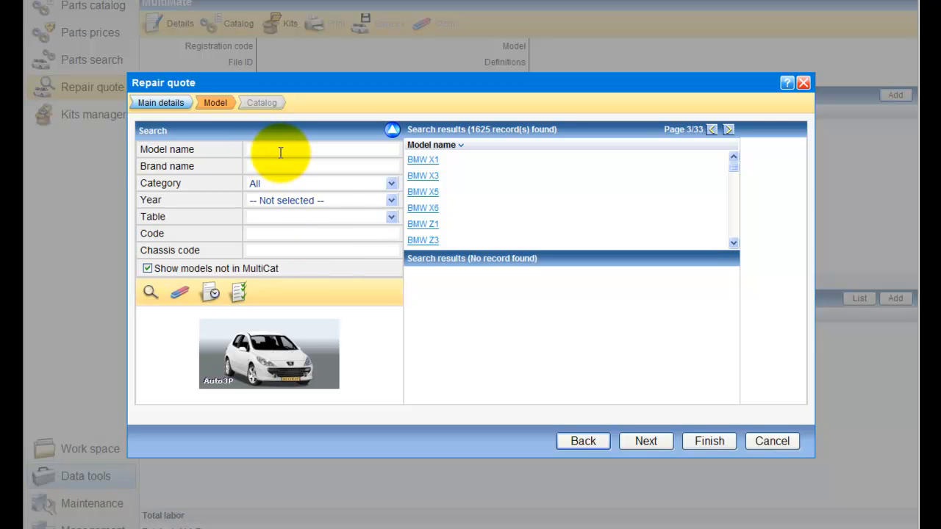
type("307")
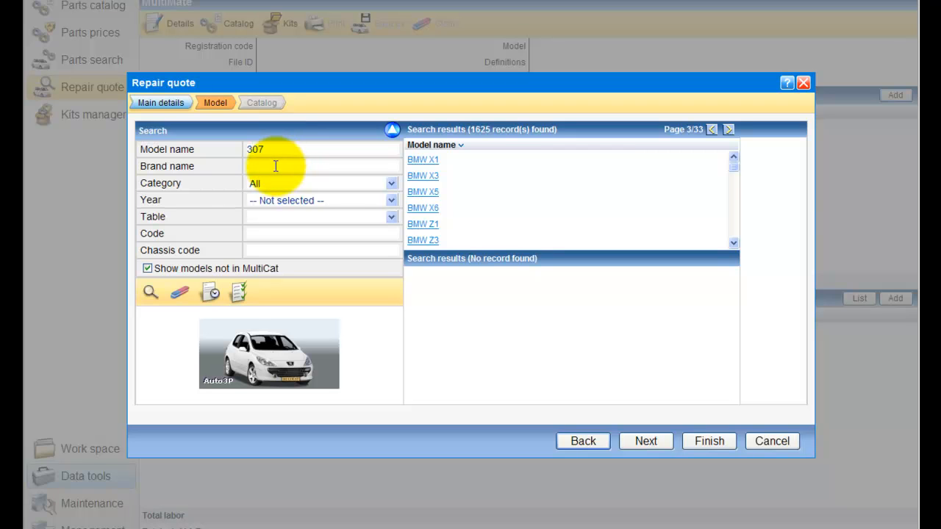
left_click(276, 167)
type("peu")
left_click(282, 184)
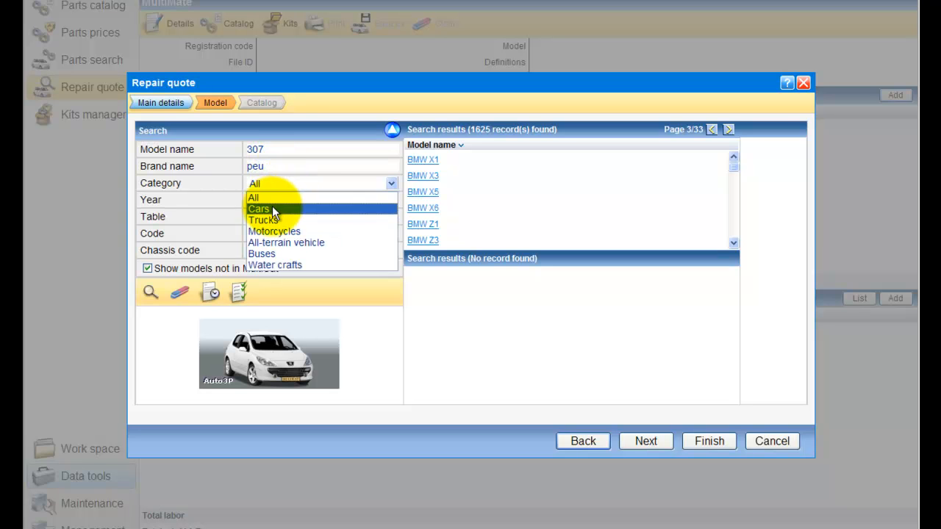
left_click(275, 206)
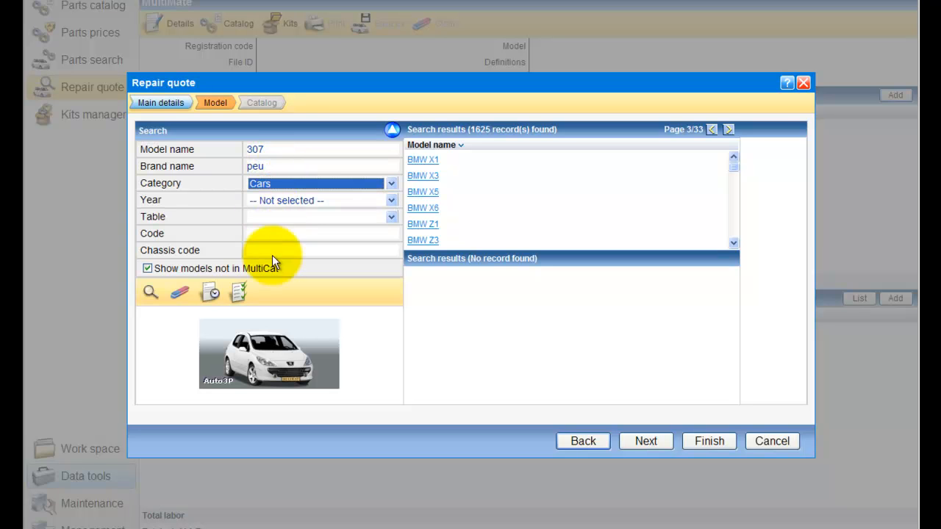
left_click(152, 292)
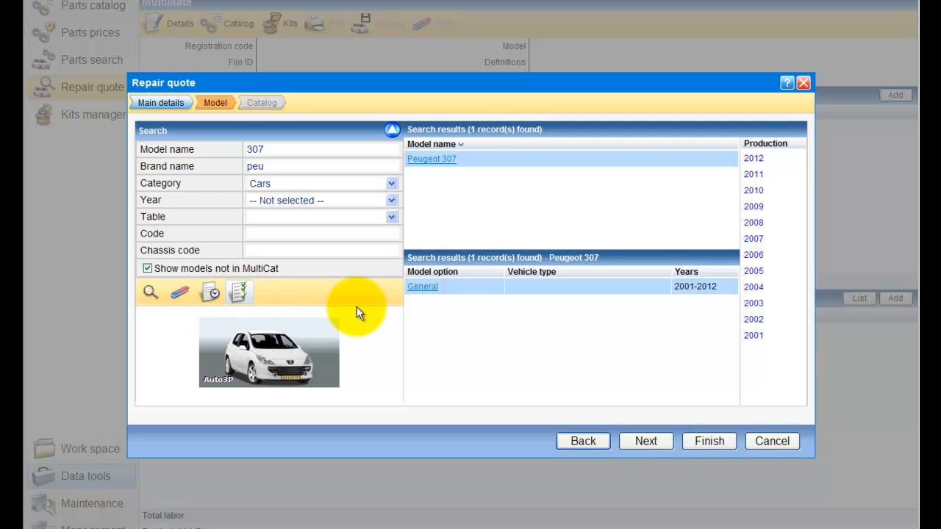
Step: Choose 2007 as the Peugeot 307's production year and continue to its definitions
left_click(760, 240)
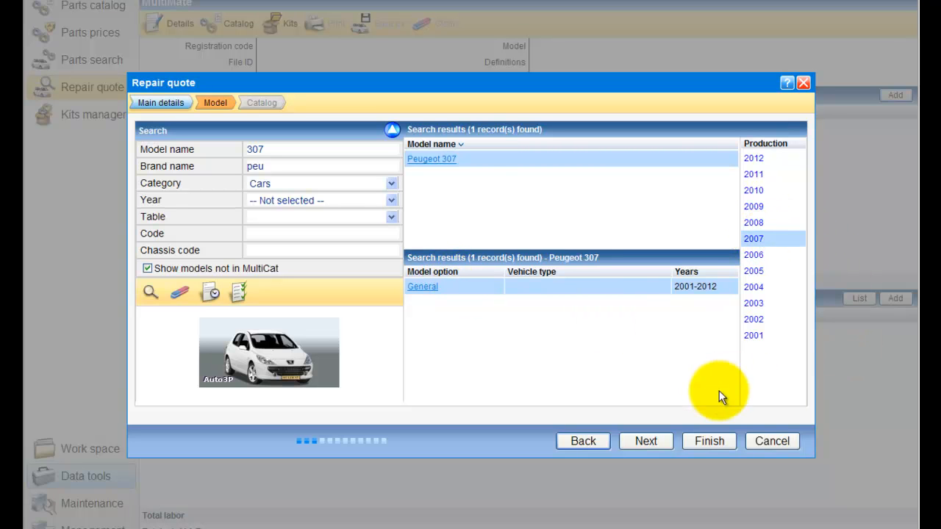
left_click(641, 445)
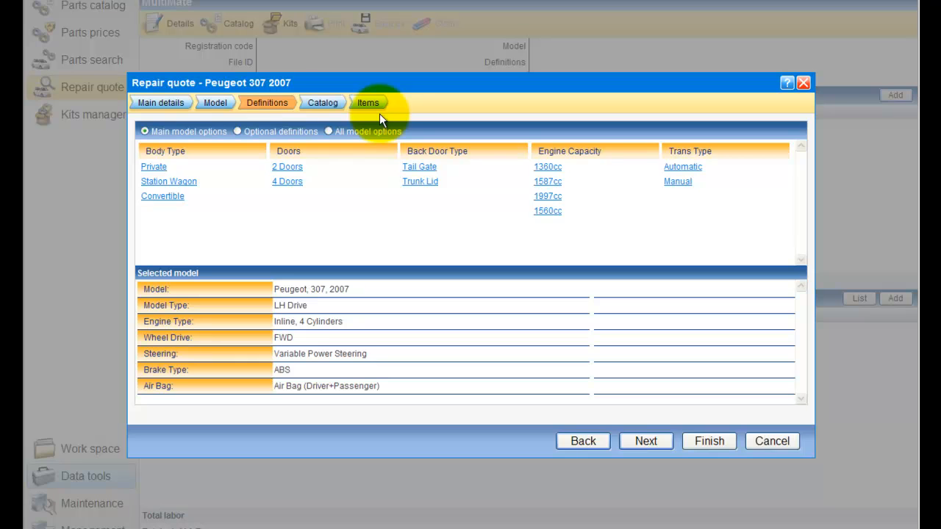
Step: Look through the main details and catalog stages of the quote and return to the definitions
left_click(165, 107)
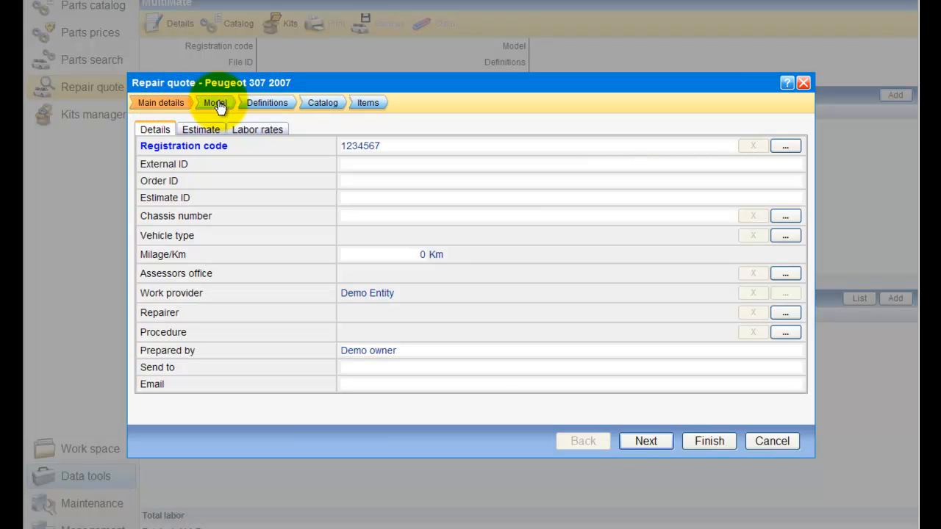
left_click(268, 105)
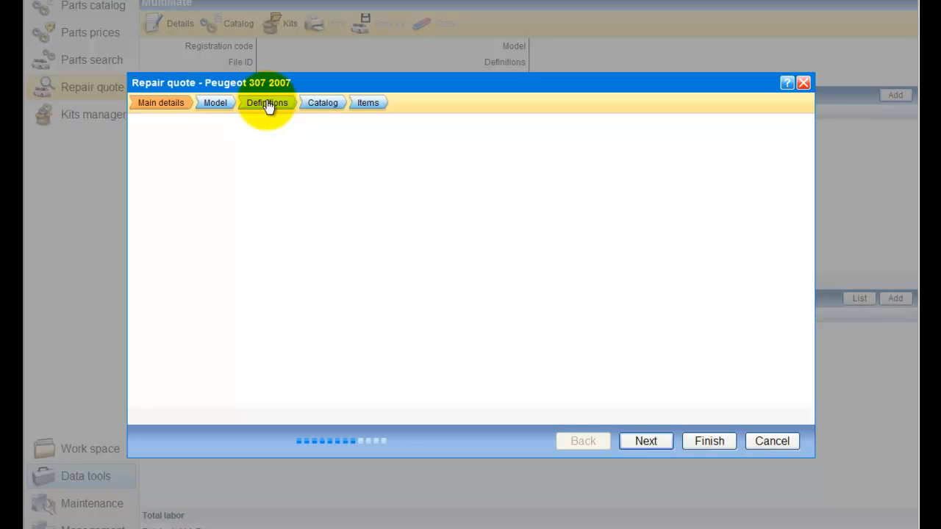
left_click(321, 101)
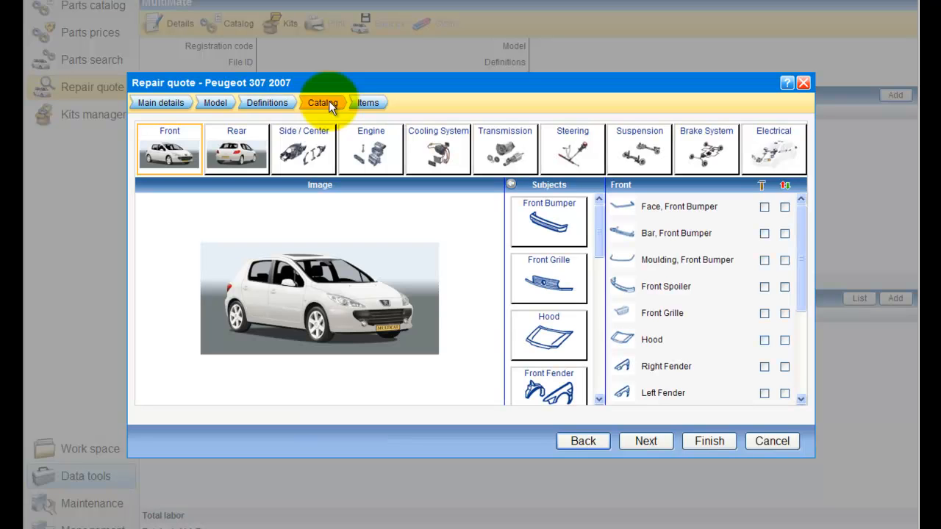
left_click(271, 103)
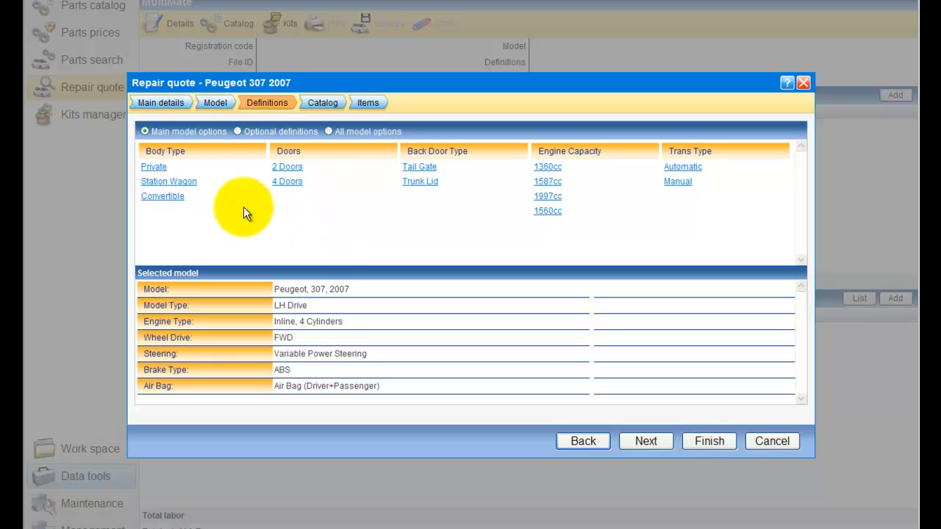
Step: Define the vehicle's main options as Private body, 4 Doors, Tail Gate, 1587cc engine and Automatic transmission
left_click(151, 168)
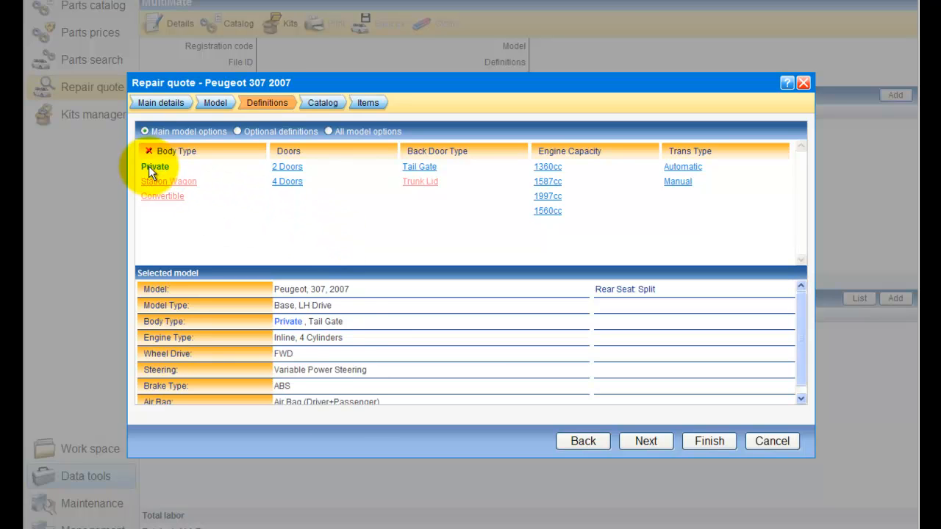
left_click(293, 183)
left_click(419, 169)
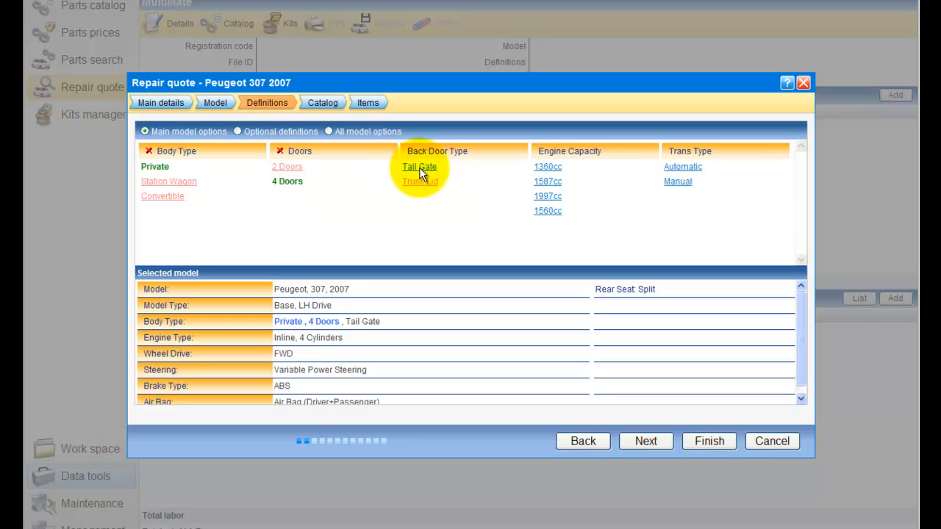
left_click(551, 184)
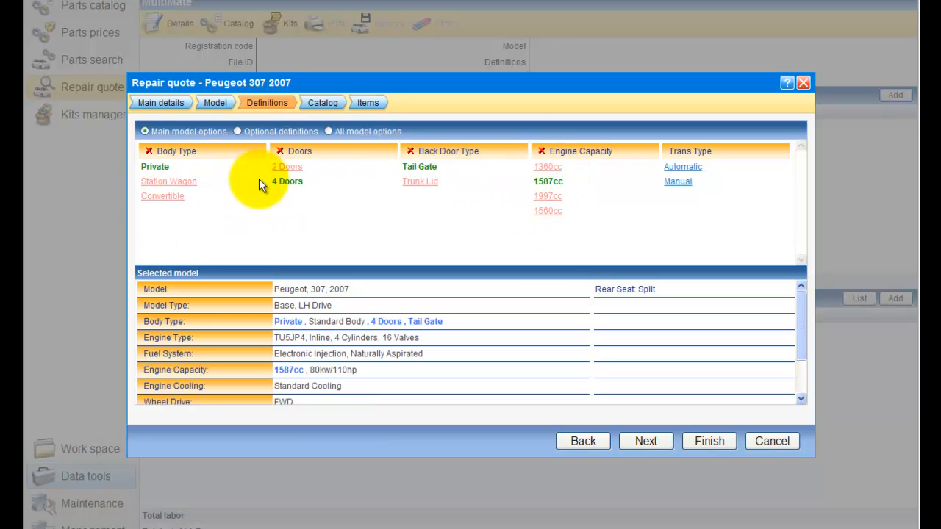
left_click(678, 169)
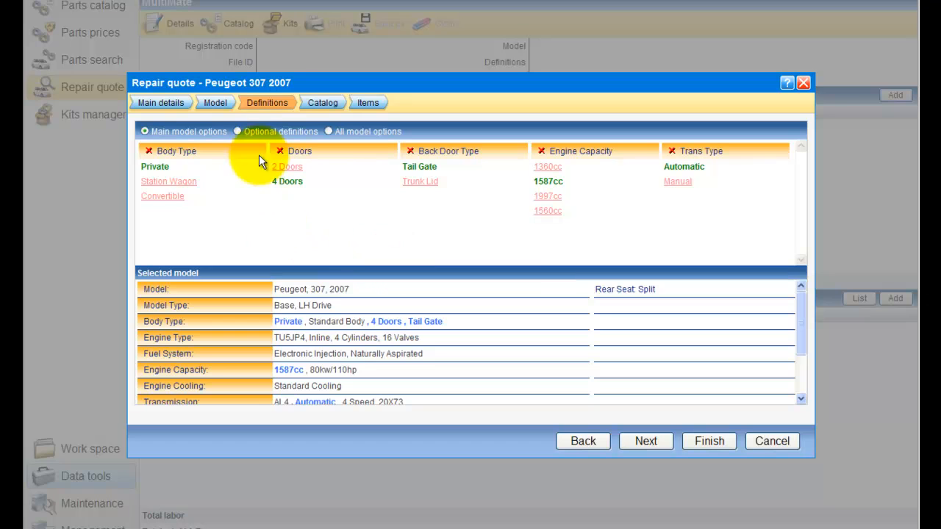
Step: Examine the optional definitions and the full list of model options, then return to the main model options
left_click(237, 129)
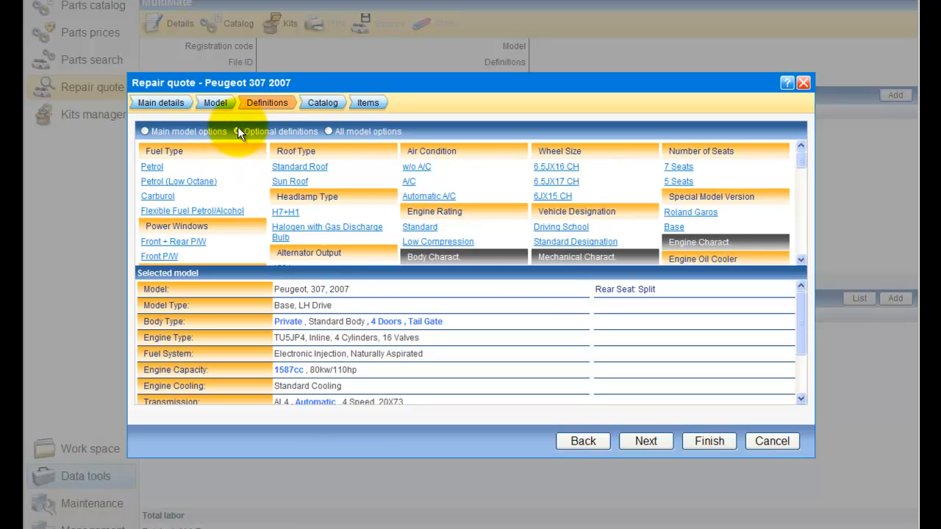
scroll(411, 198, "down", 3)
scroll(419, 200, "down", 3)
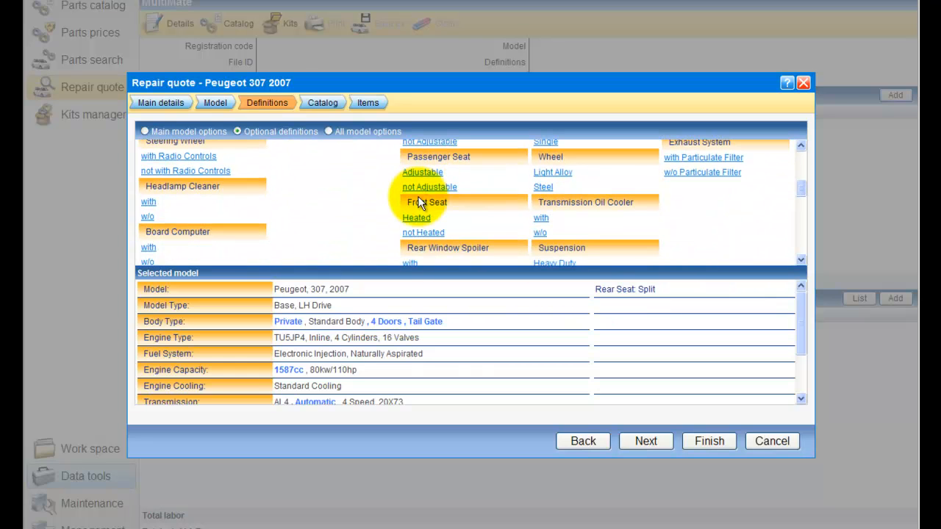
left_click(328, 131)
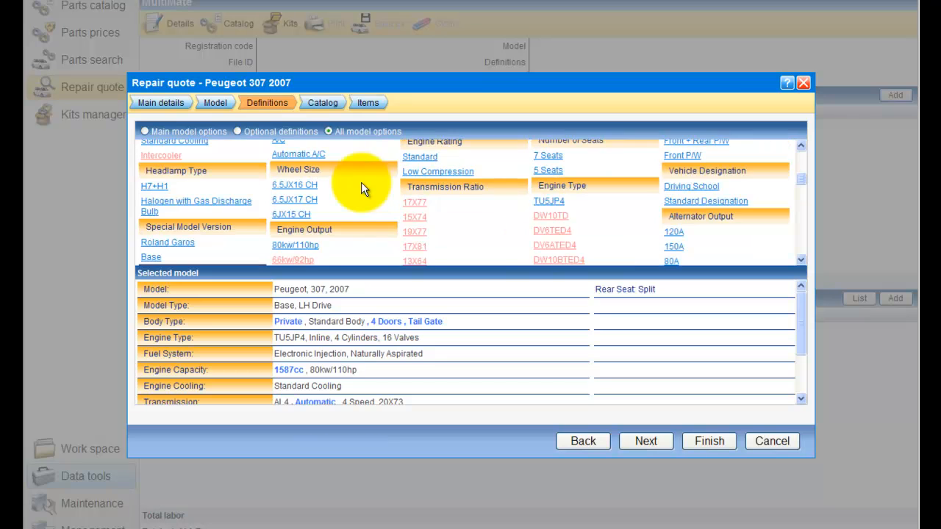
scroll(525, 211, "down", 3)
scroll(524, 211, "up", 6)
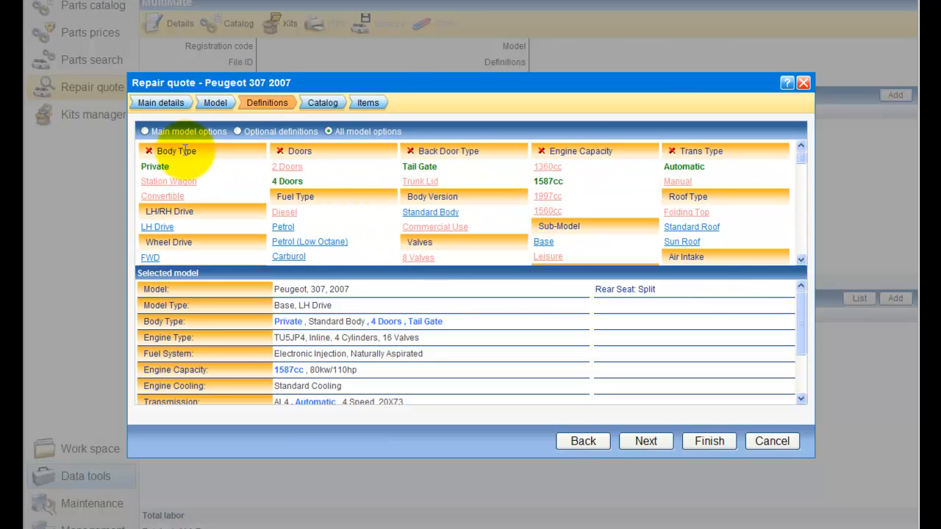
left_click(145, 131)
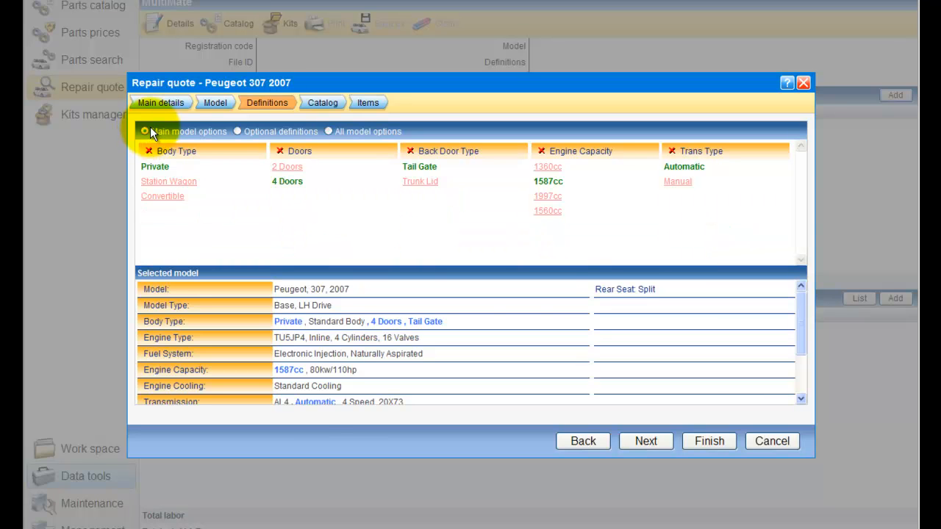
Step: Proceed to the parts catalog and mark the front bumper face, front spoiler and hood for replacement
left_click(665, 449)
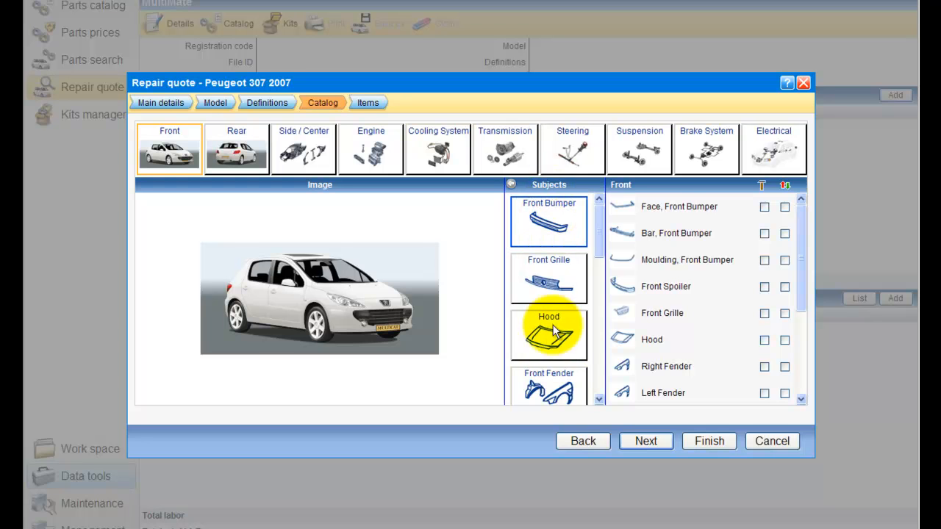
left_click_drag(801, 213, 783, 204)
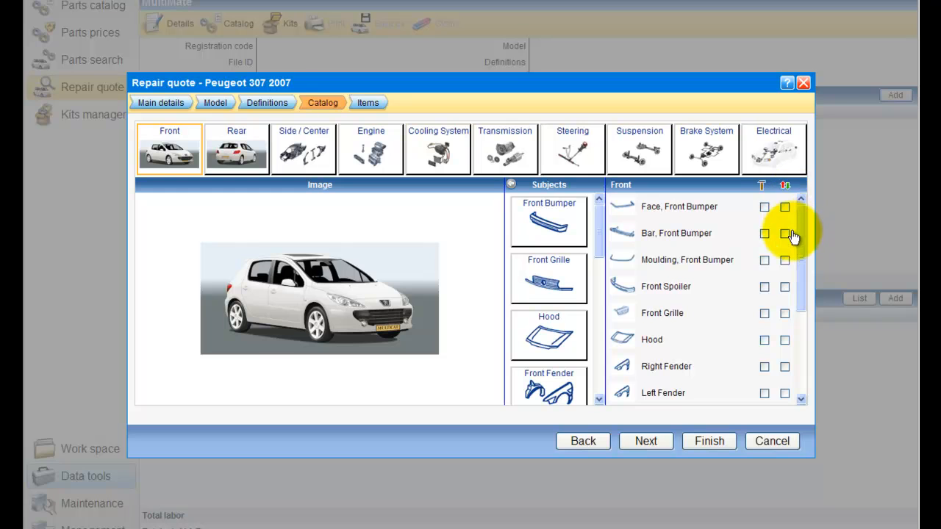
left_click(785, 208)
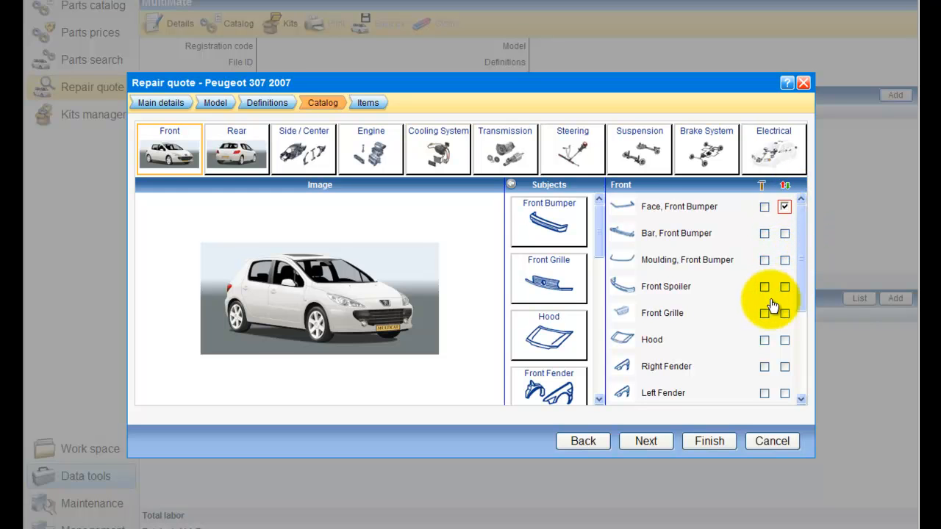
left_click(785, 287)
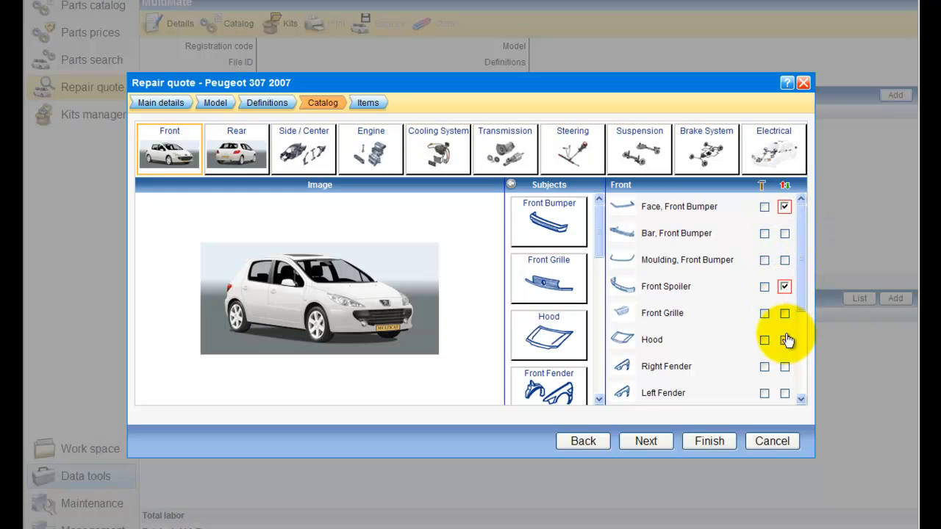
left_click(785, 342)
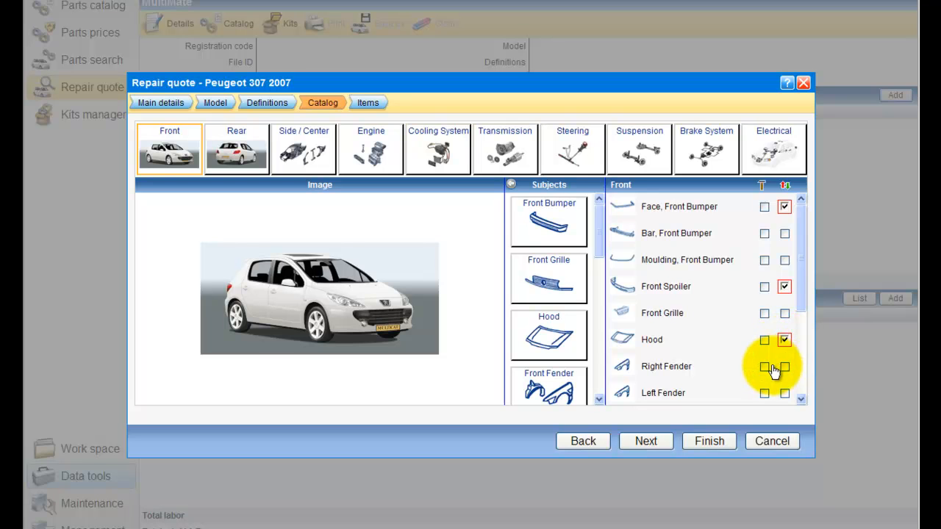
Step: Mark the right fender for repair and set its extent of damage to Extensive, using time-based labor
left_click(764, 368)
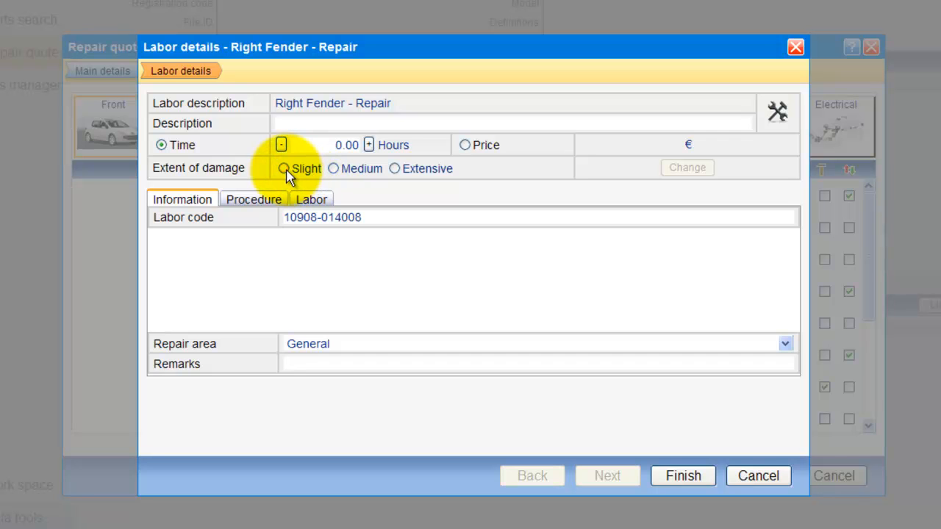
left_click(369, 147)
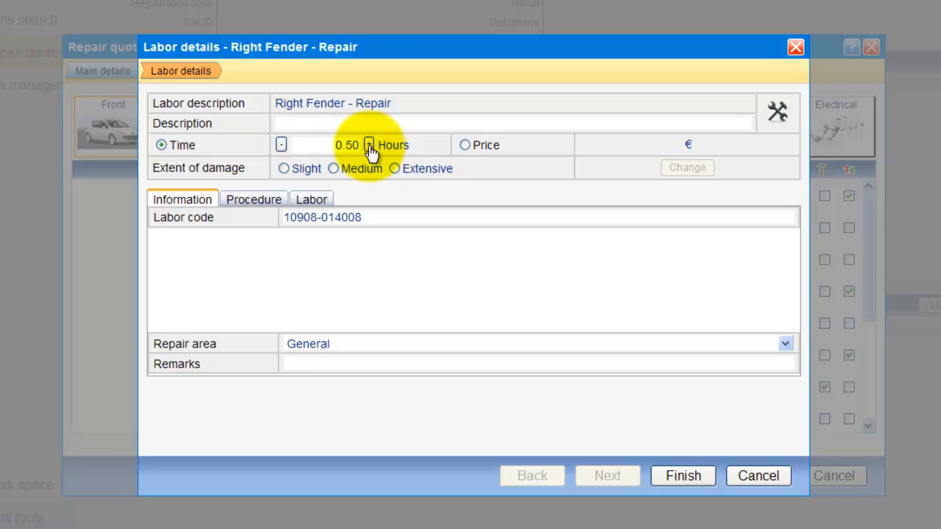
left_click(466, 145)
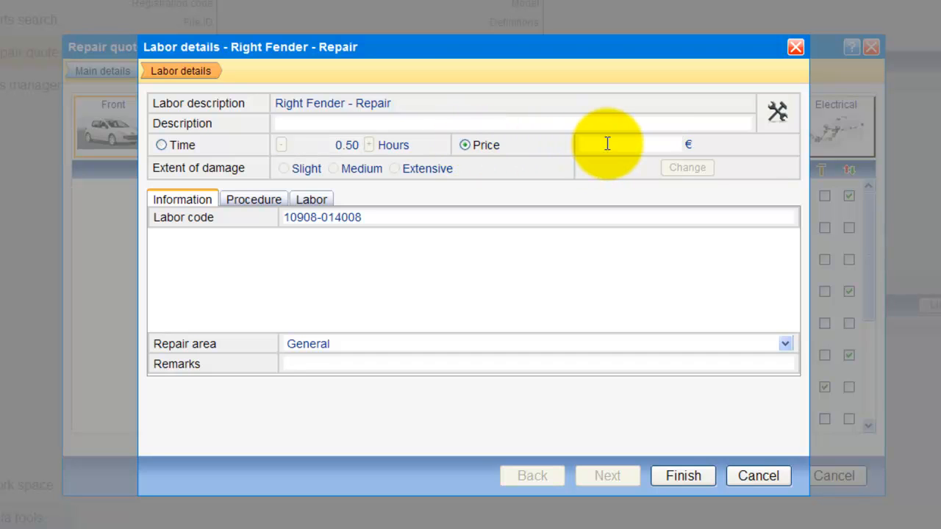
left_click(161, 145)
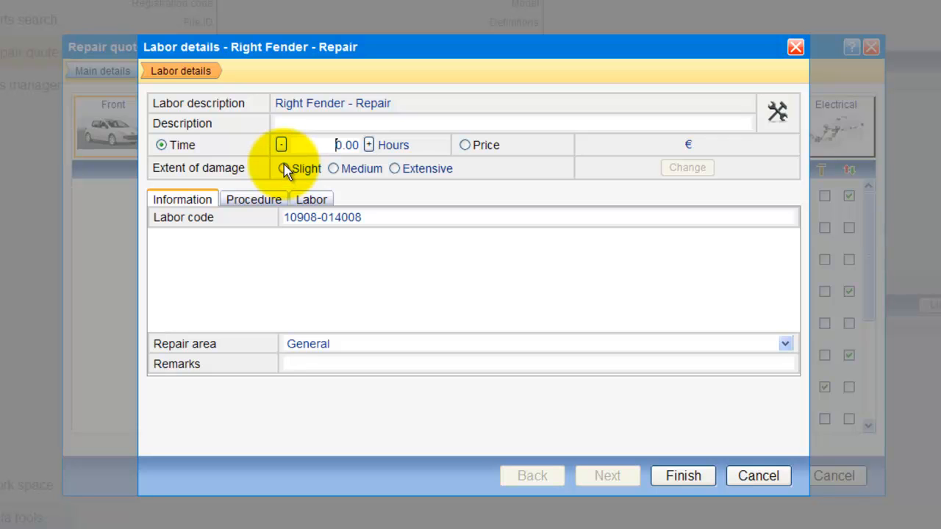
left_click(283, 169)
left_click(333, 168)
left_click(395, 169)
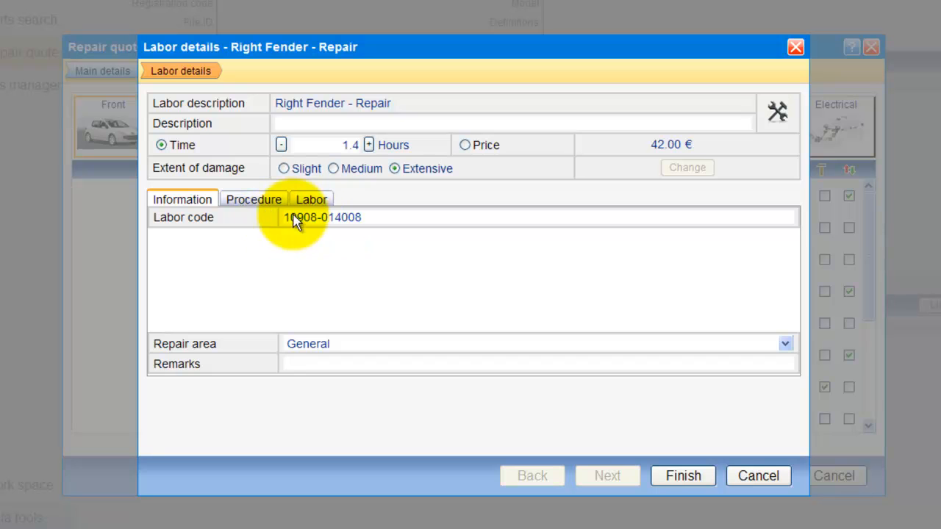
Step: Review the procedure and additional labor options of the right fender repair and save its labor details
left_click(256, 208)
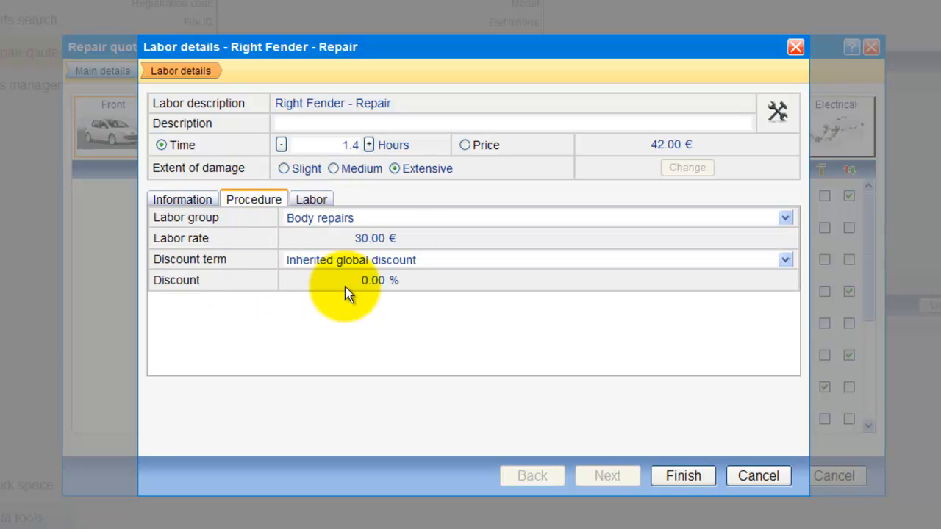
left_click(313, 204)
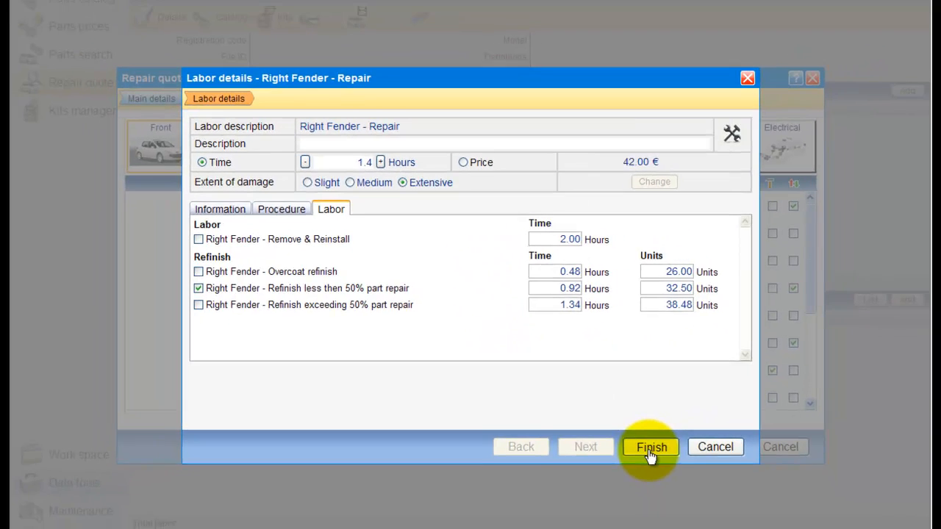
left_click(679, 476)
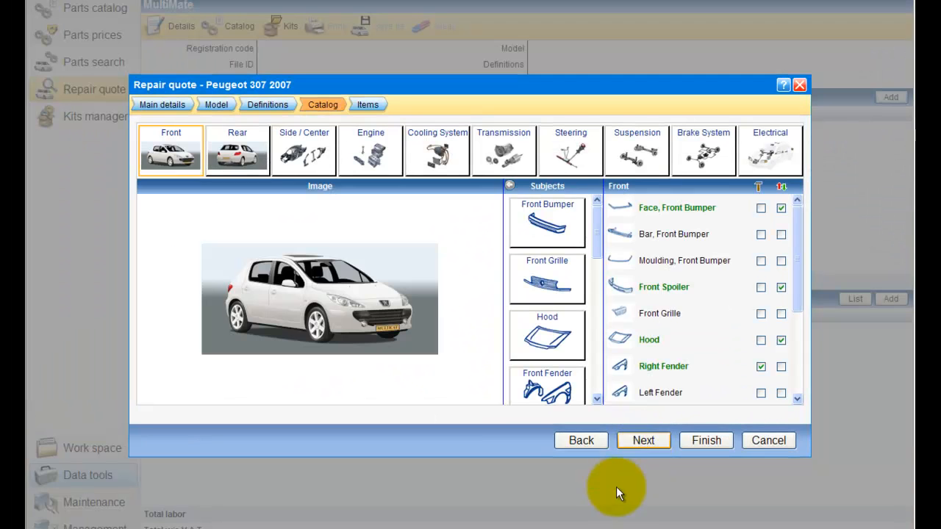
Step: Continue to the required definitions and specify the car as w/o headlamp cleaner and w/o front fog lamp
scroll(720, 368, "down", 3)
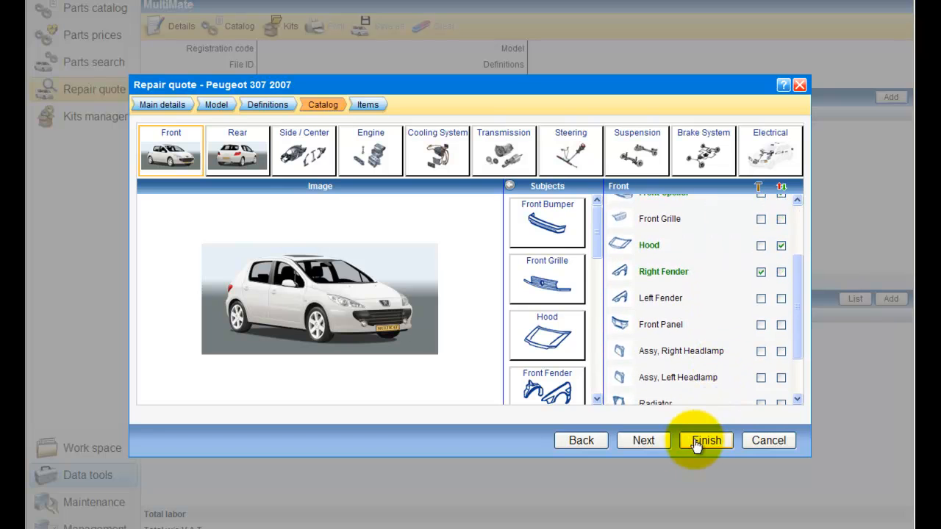
left_click(660, 444)
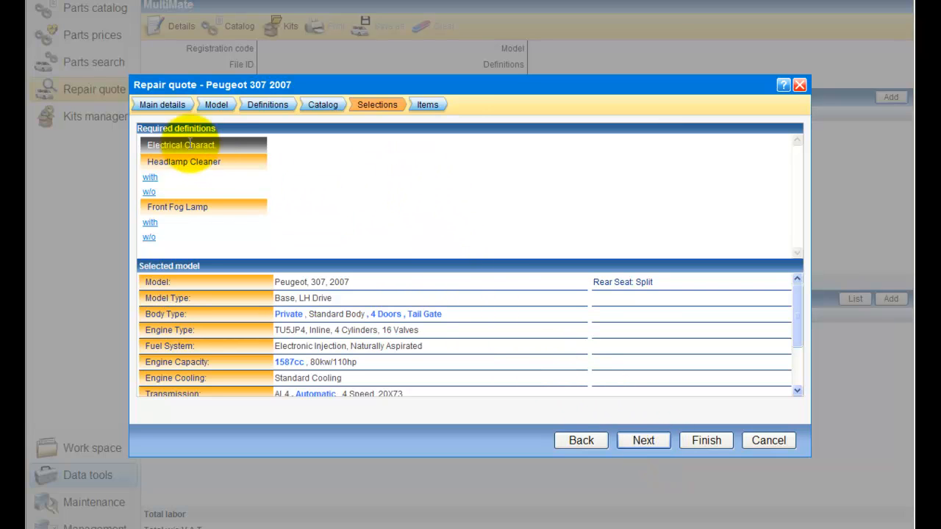
left_click(147, 193)
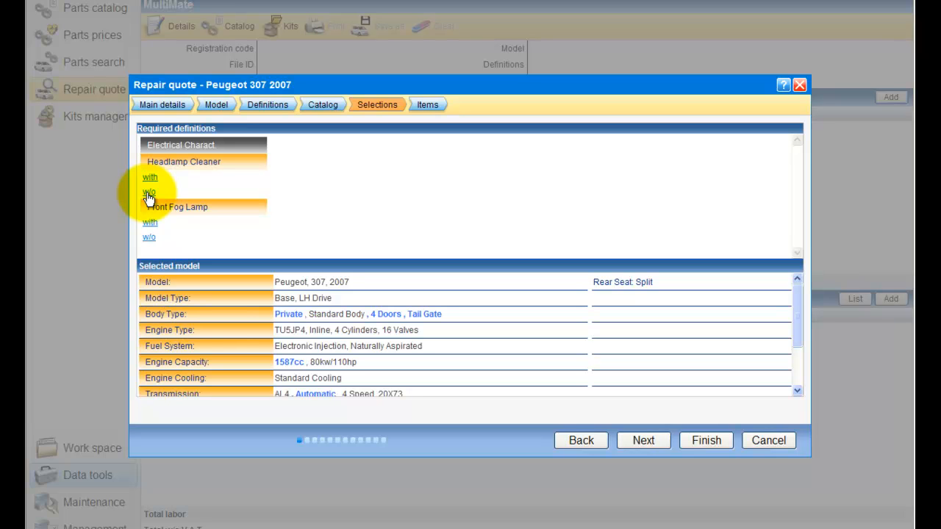
left_click(148, 193)
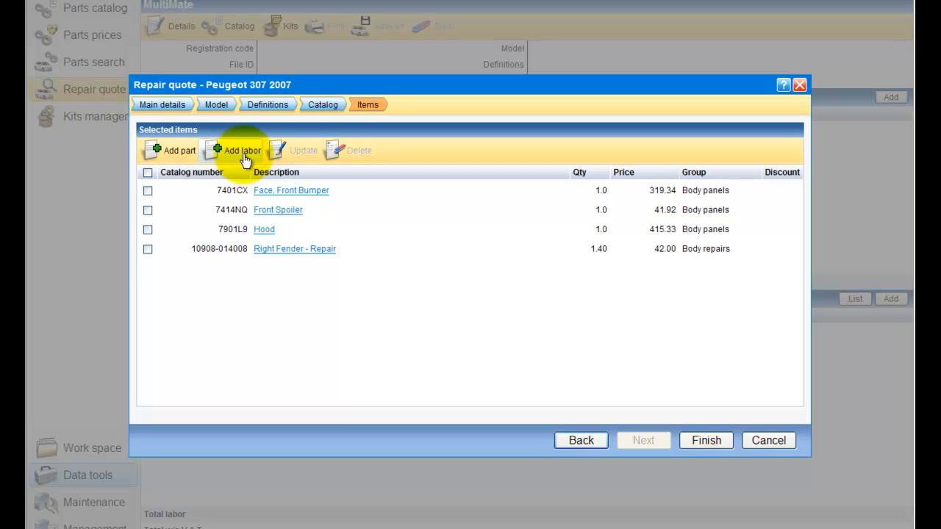
Step: Review the blank forms for adding a part and adding labor to the quote, closing each without adding an item
left_click(180, 152)
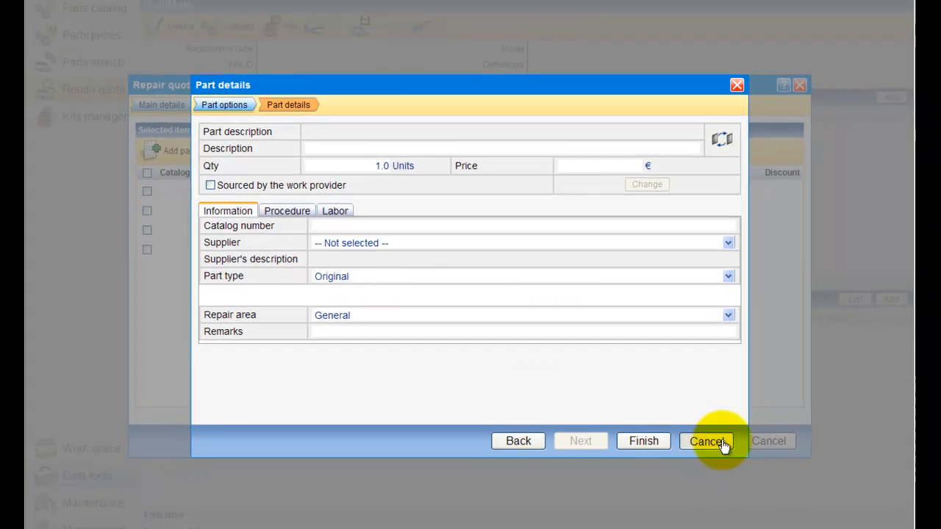
left_click(757, 477)
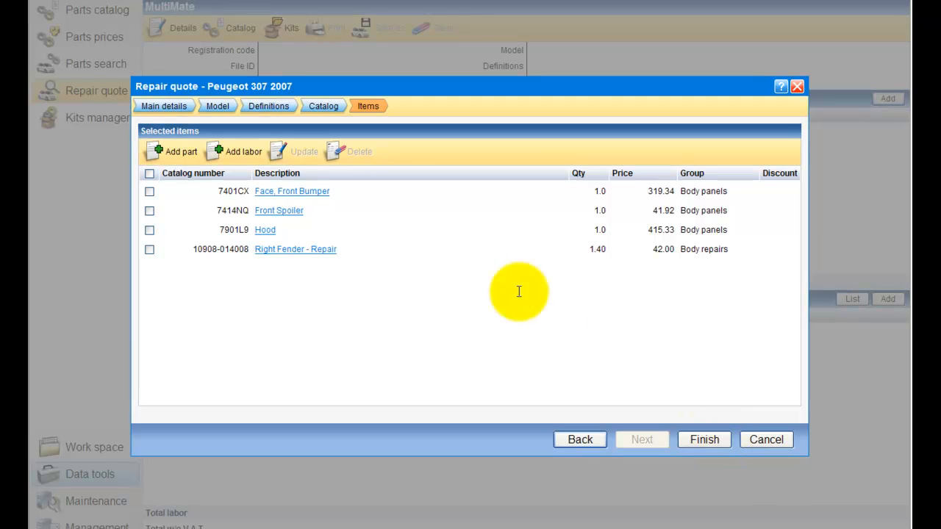
left_click(248, 161)
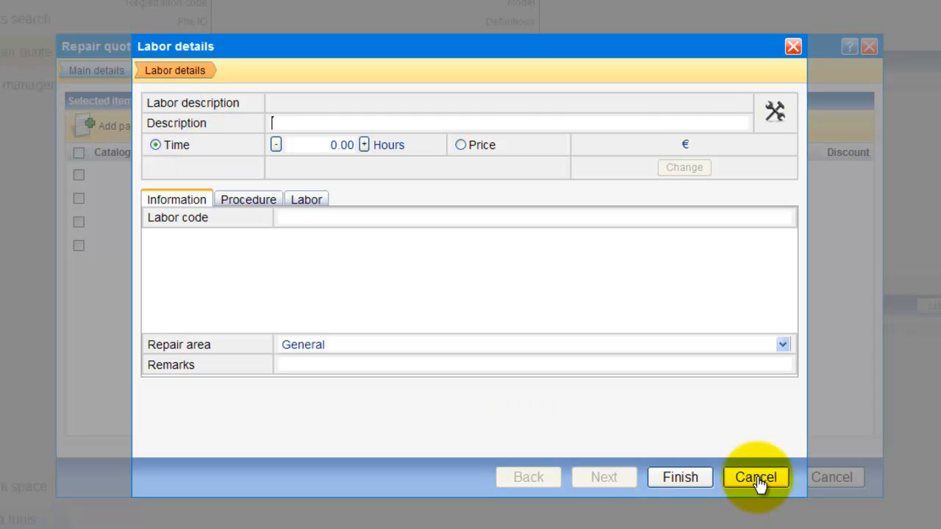
left_click(757, 480)
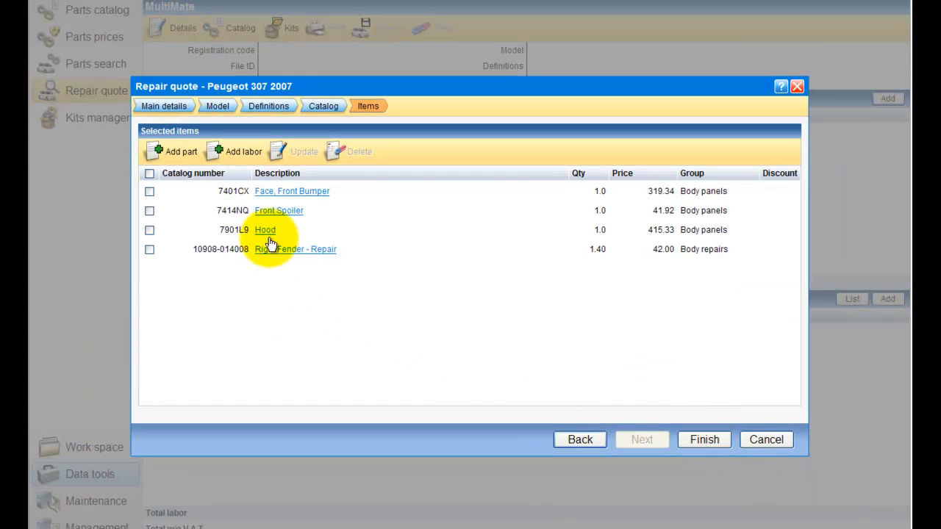
Step: Review the part details and part options of the hood item, save them and finish the quote's item selection
right_click(267, 229)
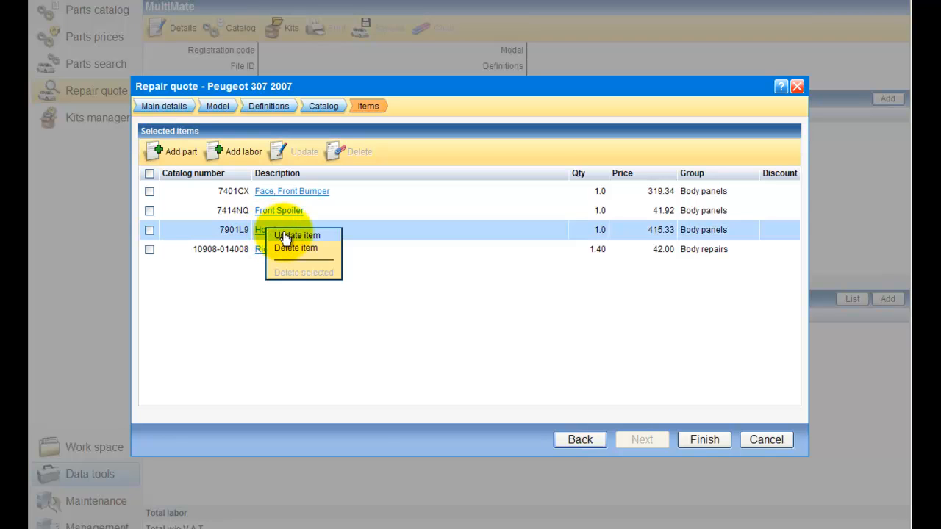
left_click(287, 236)
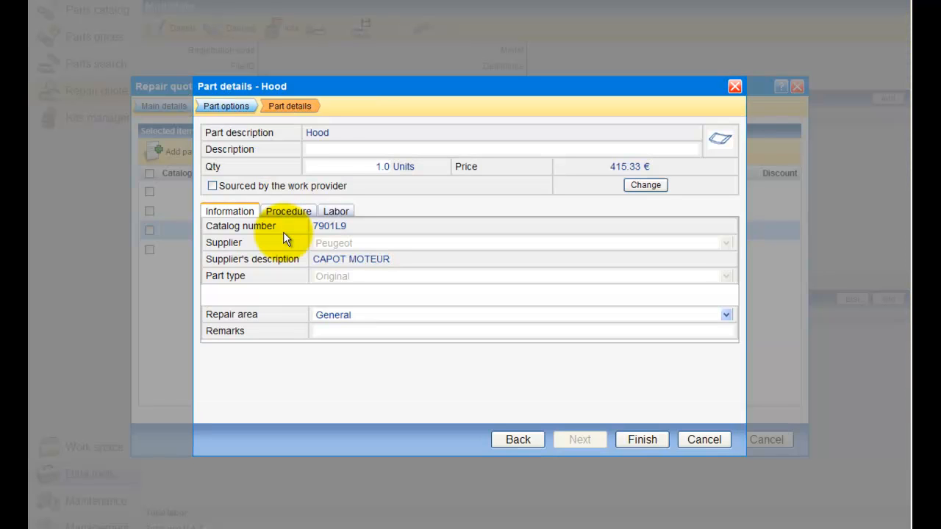
left_click(318, 149)
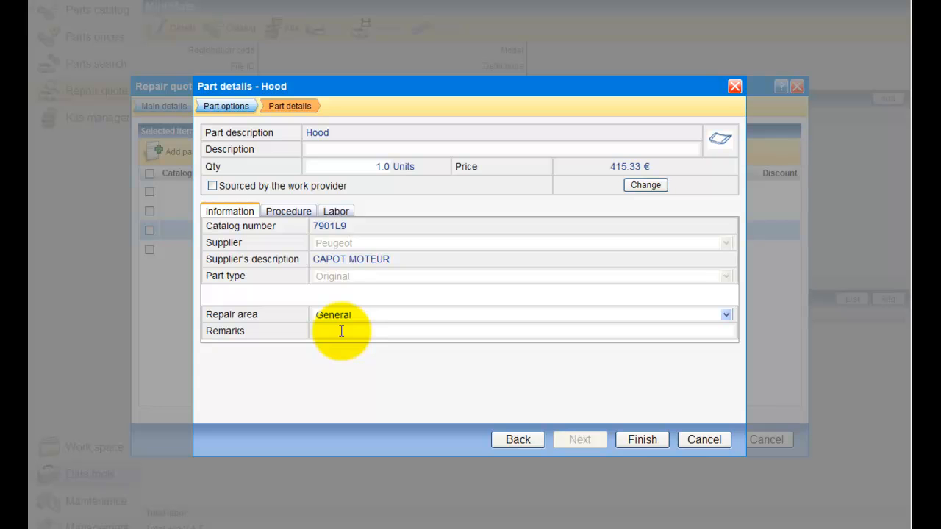
left_click(235, 110)
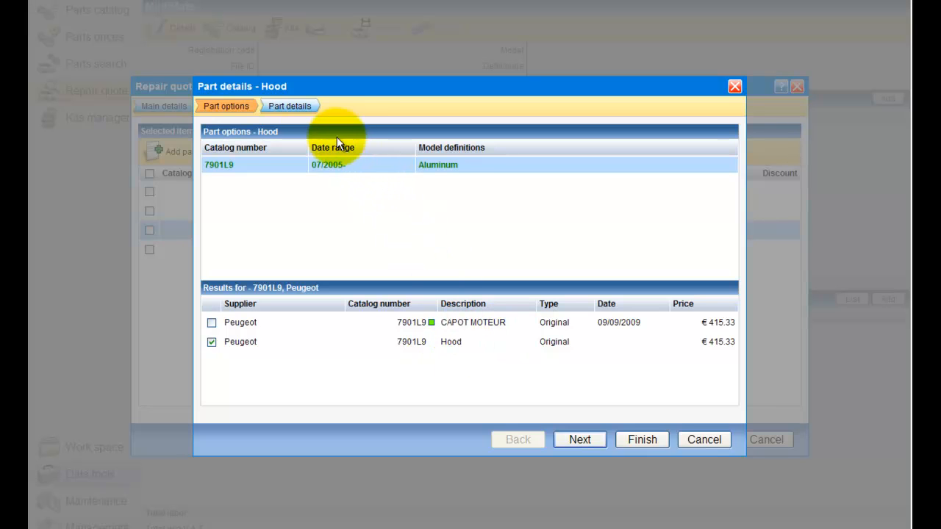
left_click(306, 115)
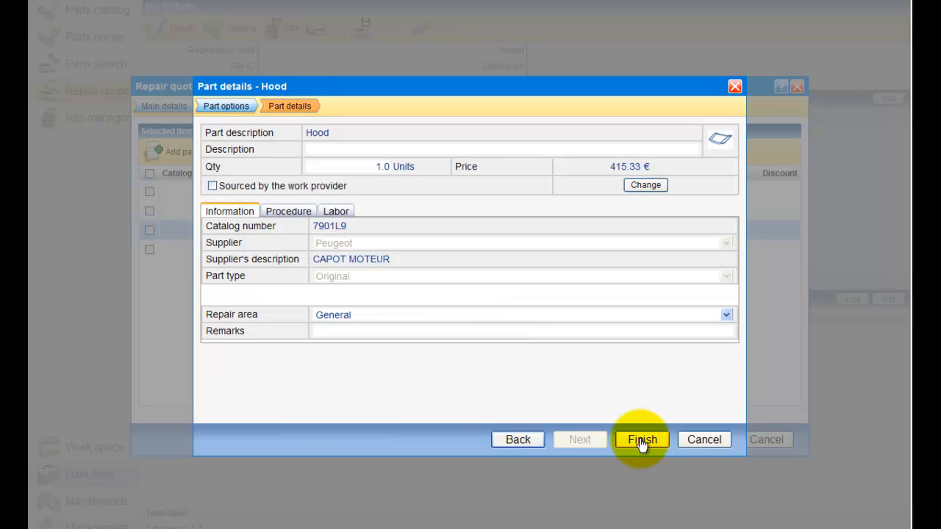
left_click(642, 439)
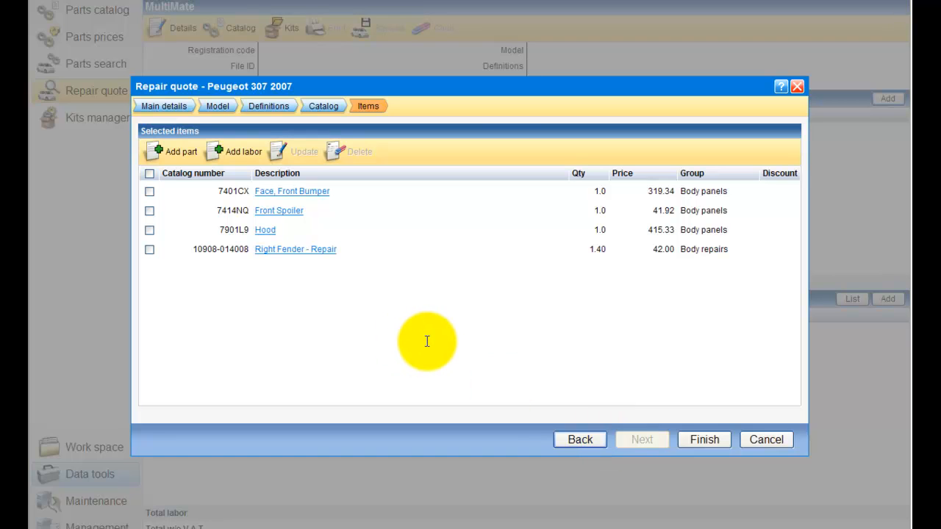
left_click(705, 439)
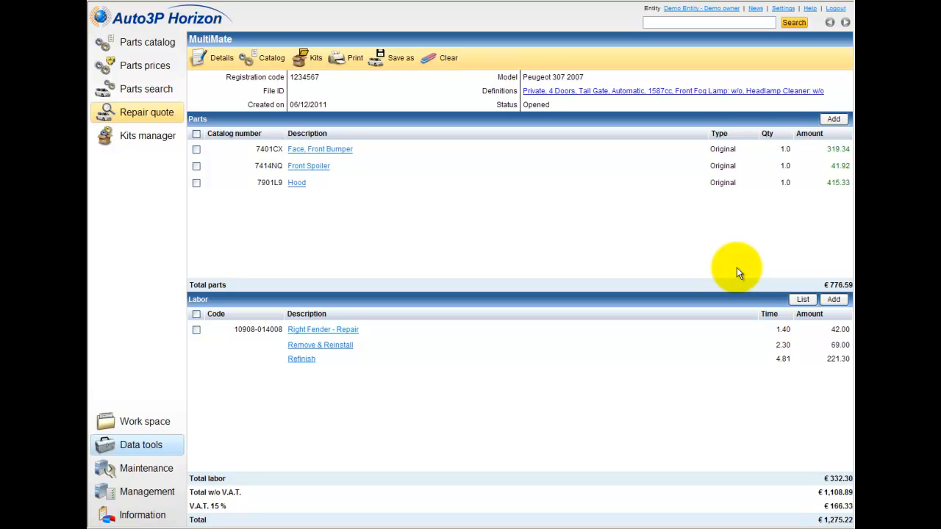
Step: Open the quote's kits, select the Damage repair kit "Front Damage - small" and continue to its inspections
left_click(304, 60)
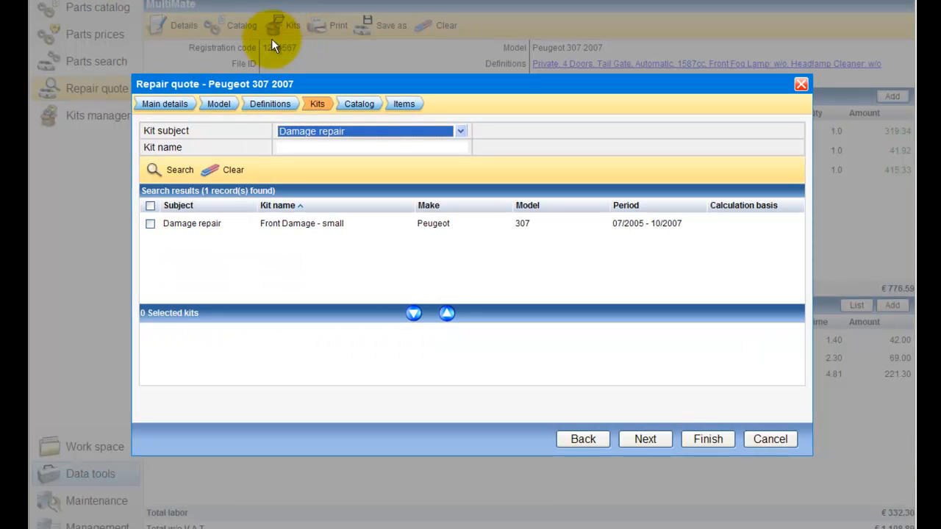
left_click(296, 130)
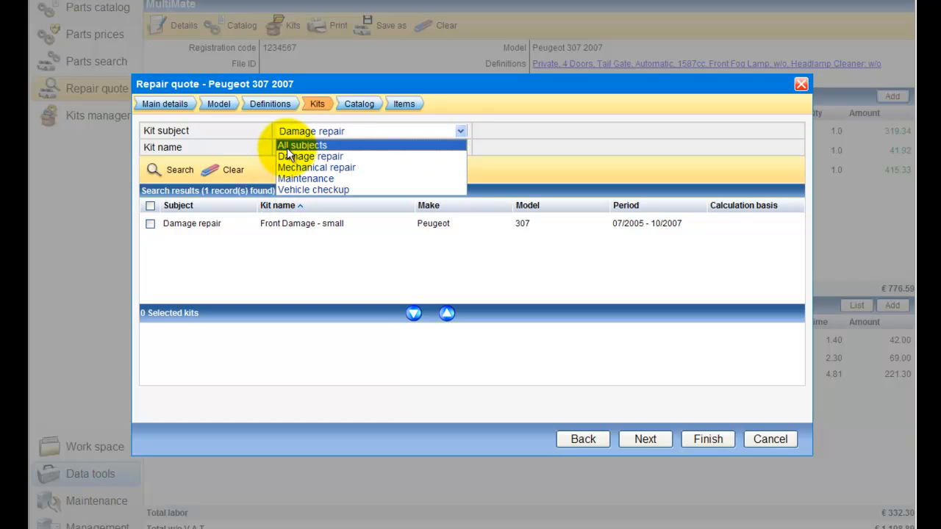
left_click(287, 153)
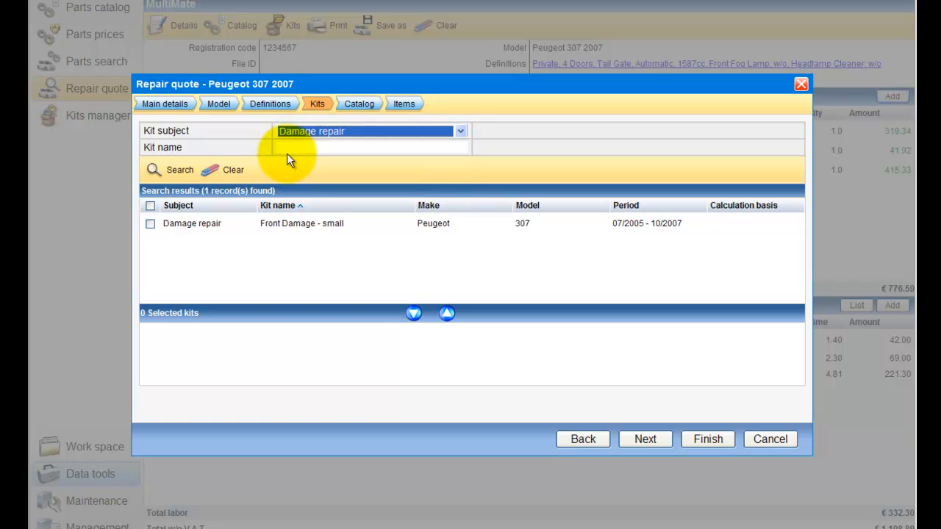
left_click(150, 224)
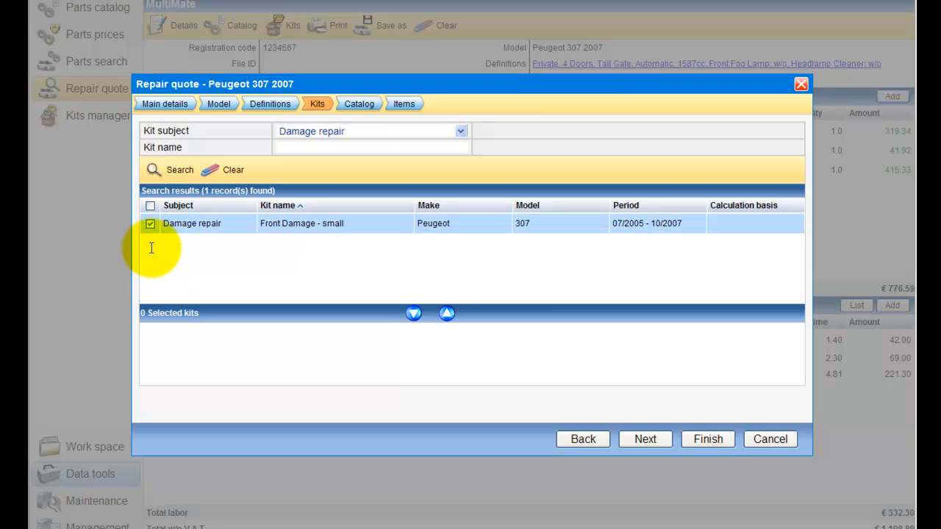
left_click(661, 449)
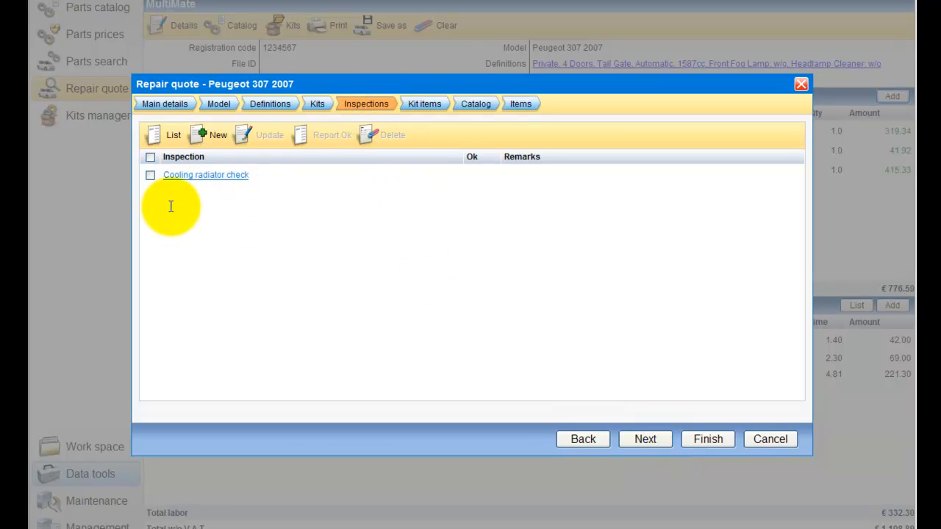
Step: Report the Cooling radiator check inspection as Ok and continue to the kit items
left_click(150, 175)
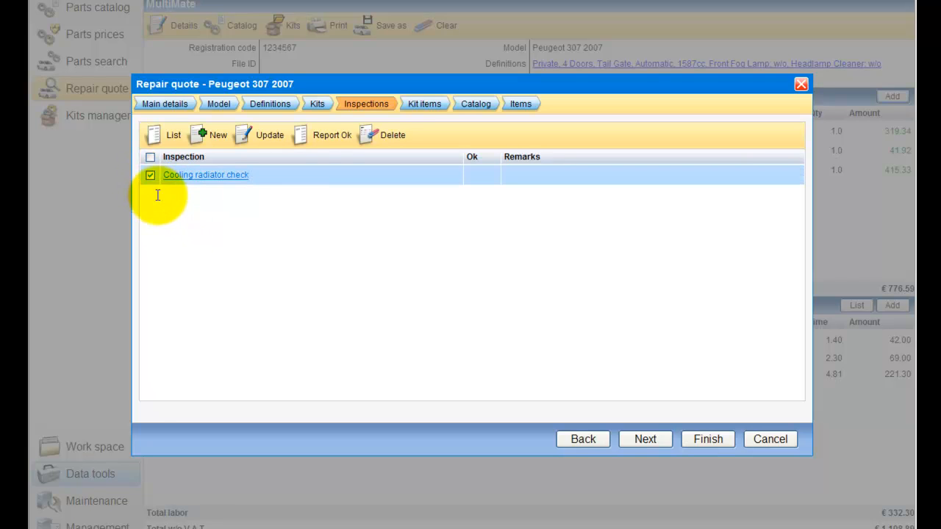
left_click(332, 143)
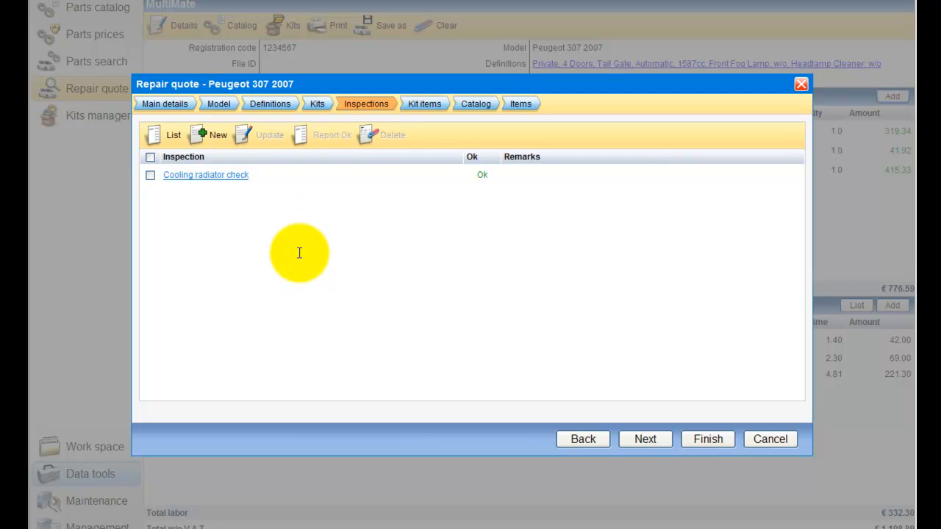
left_click(659, 445)
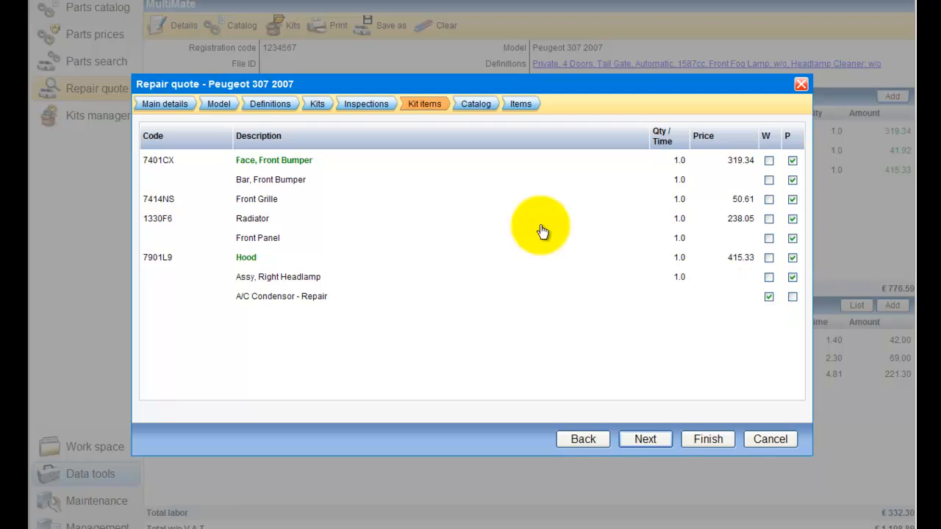
Step: Exclude the front bumper bar, front panel and right headlamp assembly from the kit's replacement parts and continue to the catalog
left_click(791, 181)
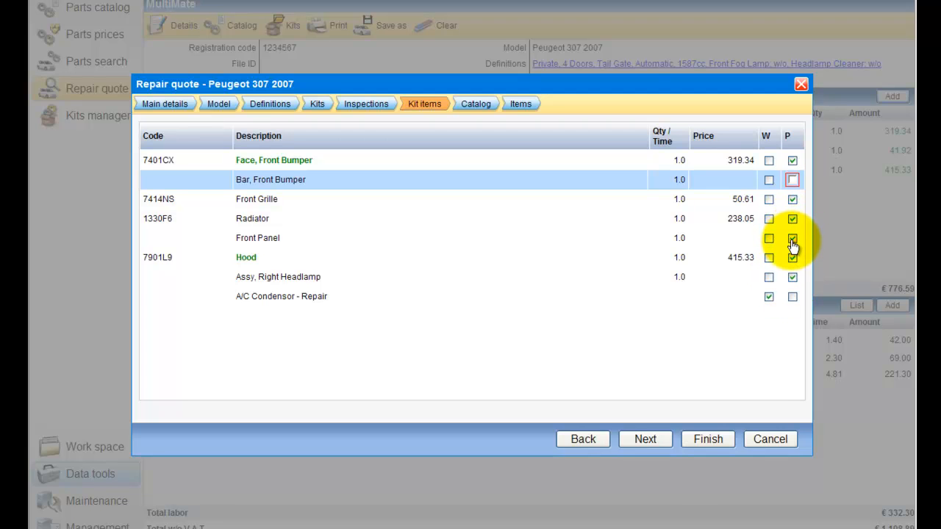
left_click(792, 239)
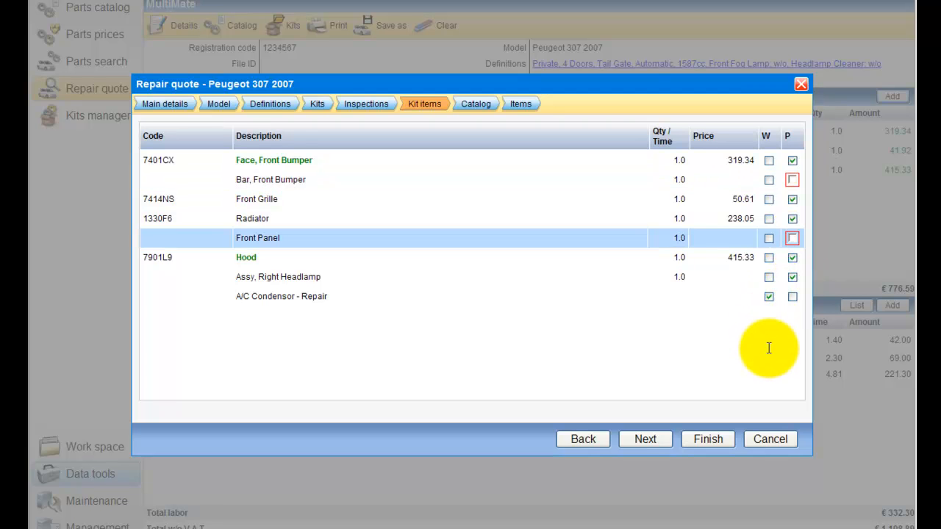
left_click(792, 277)
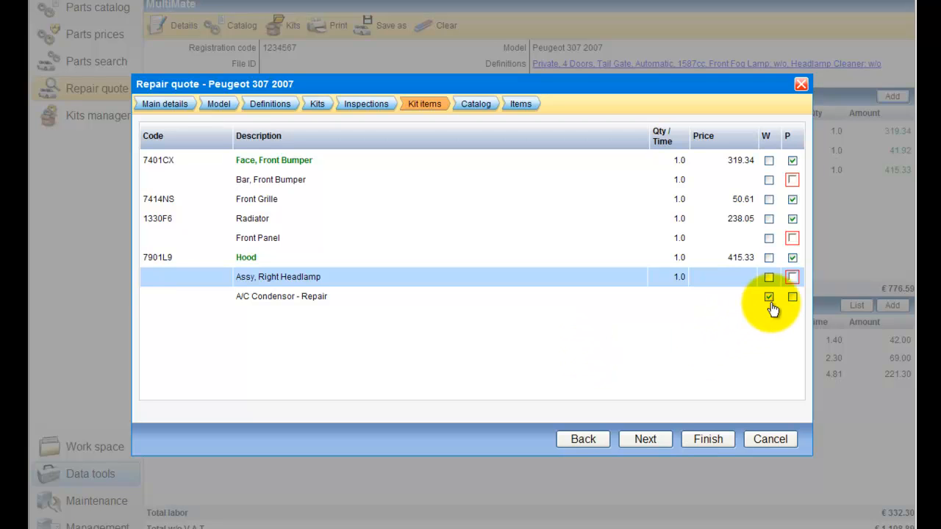
left_click(643, 441)
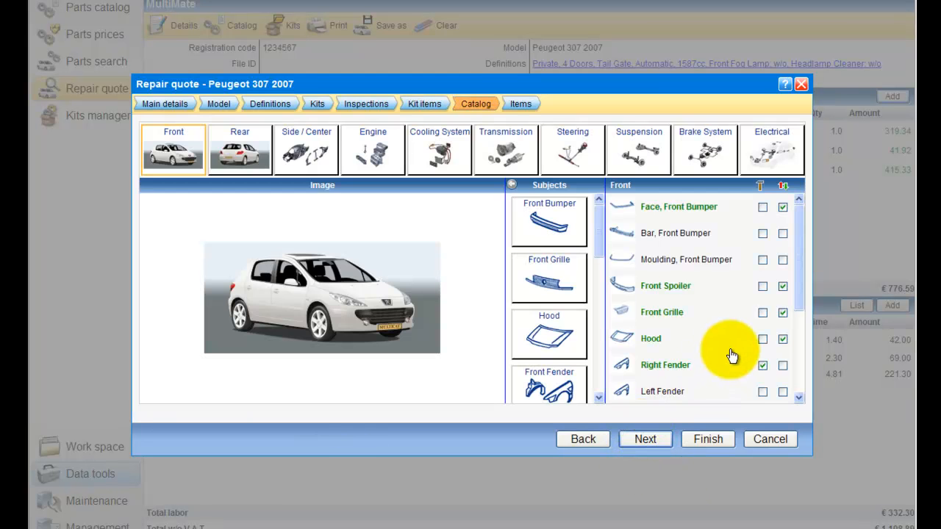
Step: Check the catalog's front part selections, set the A/C Condensor repair's extent of damage to Slight and finish the quote
left_click_drag(797, 239, 792, 336)
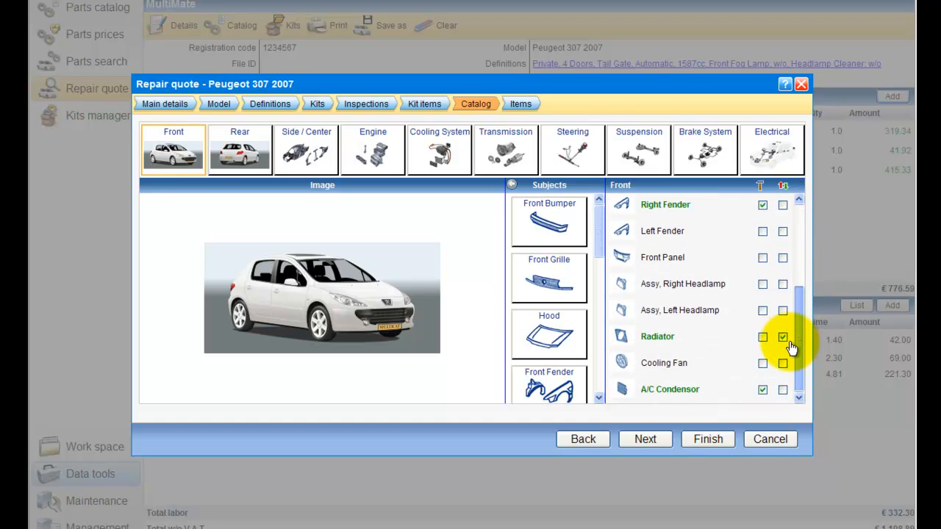
left_click_drag(796, 318, 798, 216)
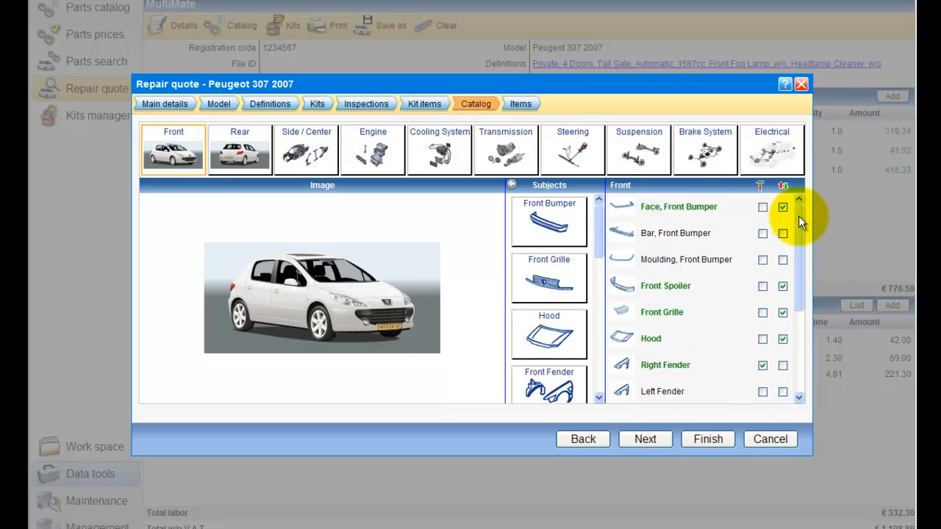
left_click(641, 442)
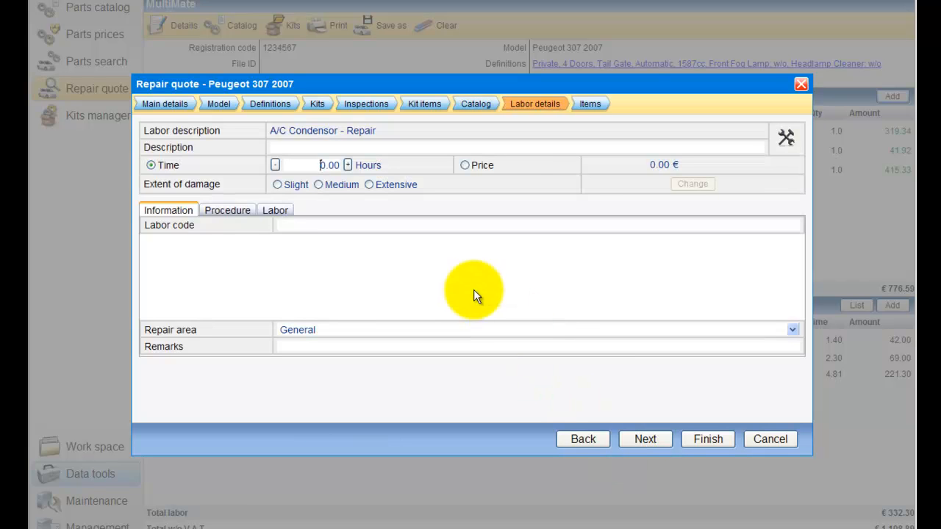
left_click(280, 185)
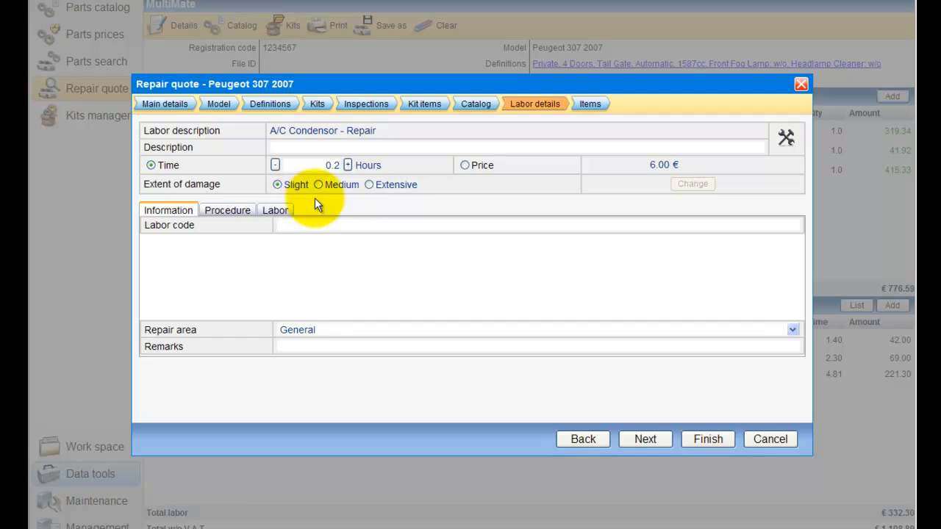
left_click(645, 439)
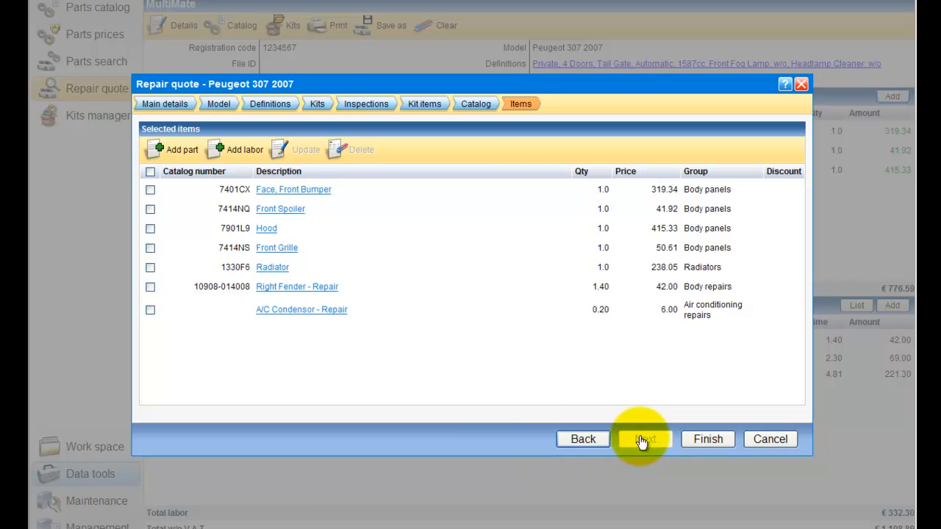
left_click(698, 440)
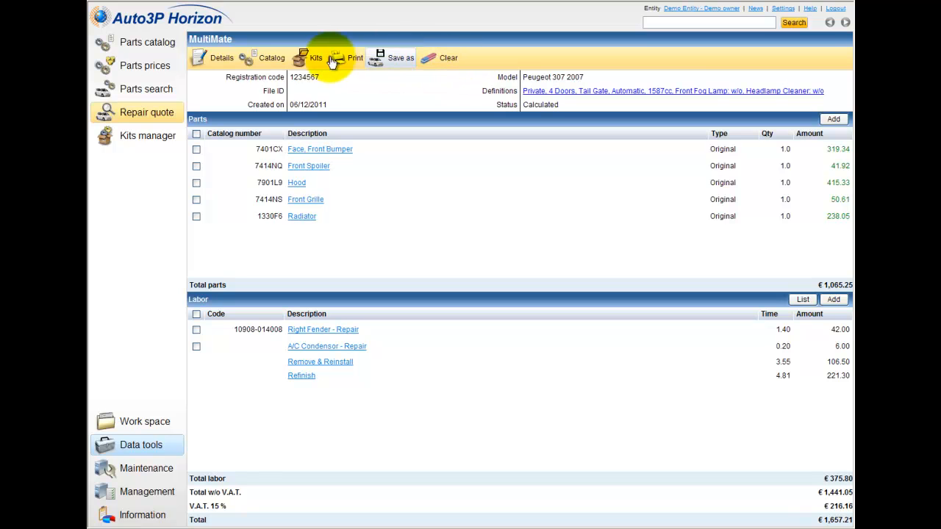
Step: Review the quote's main details and its parts catalog selections, closing each and abandoning changes
left_click(218, 62)
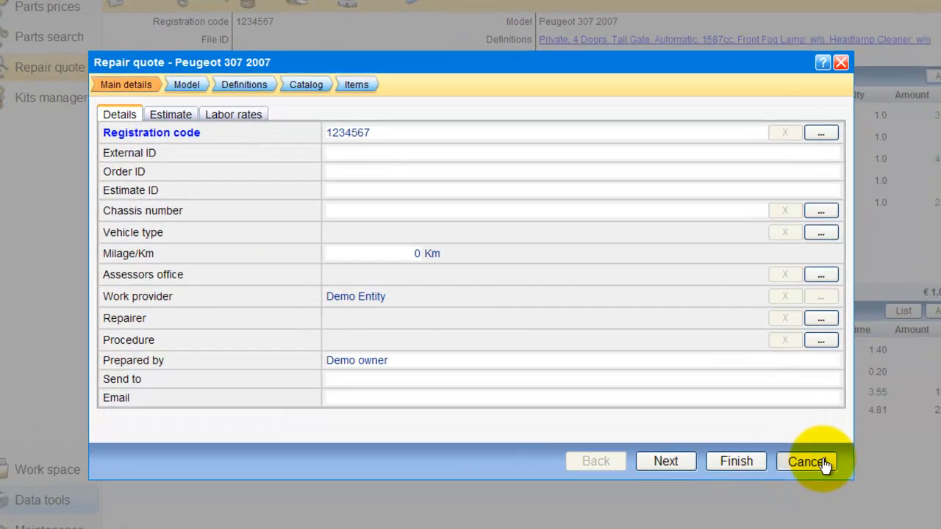
left_click(779, 441)
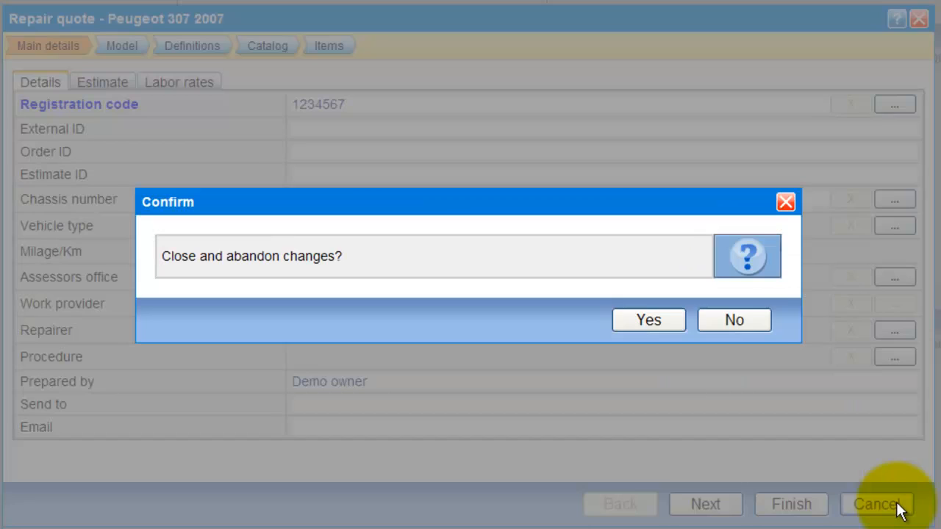
left_click(648, 320)
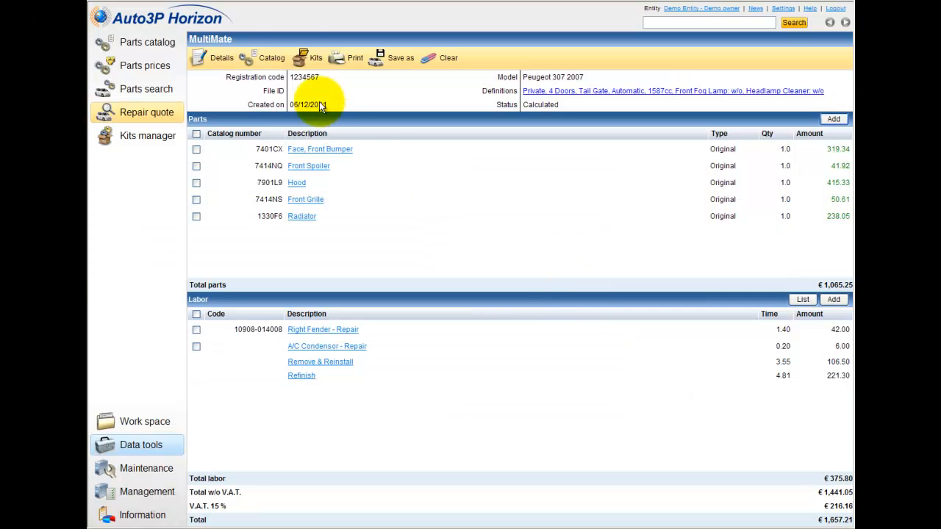
left_click(249, 59)
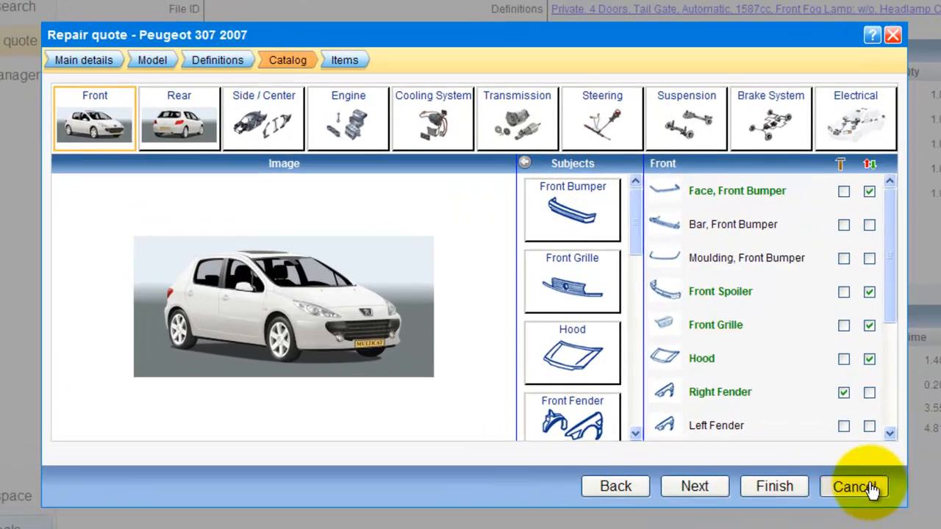
left_click(852, 486)
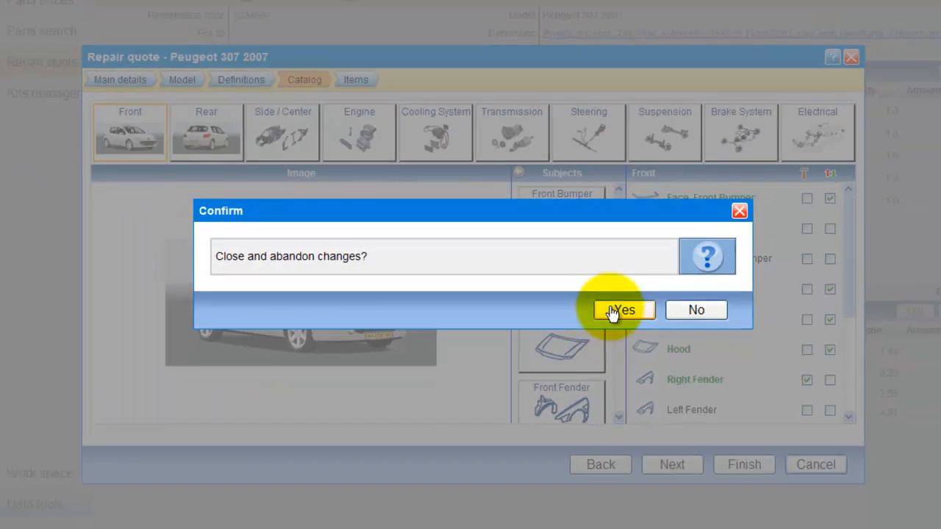
left_click(624, 356)
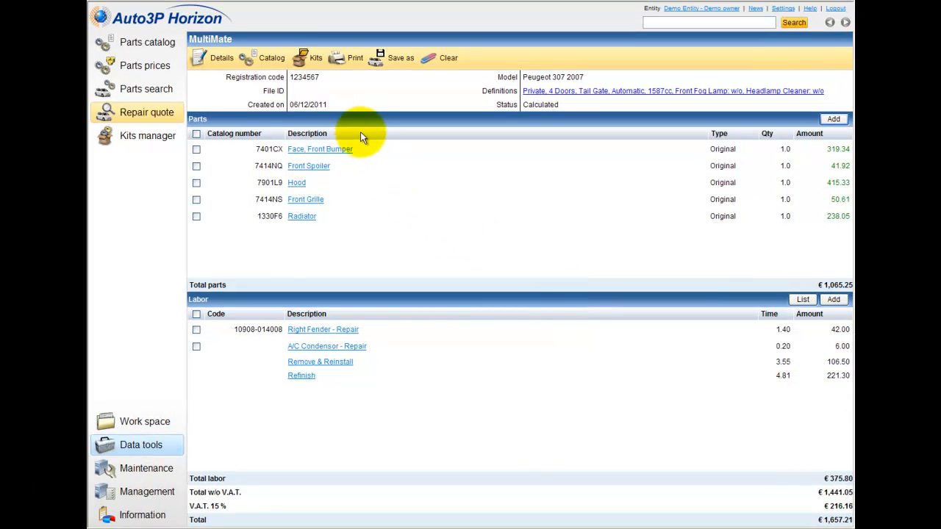
Step: Review the quote's print options and save options, closing both without printing or saving
left_click(338, 59)
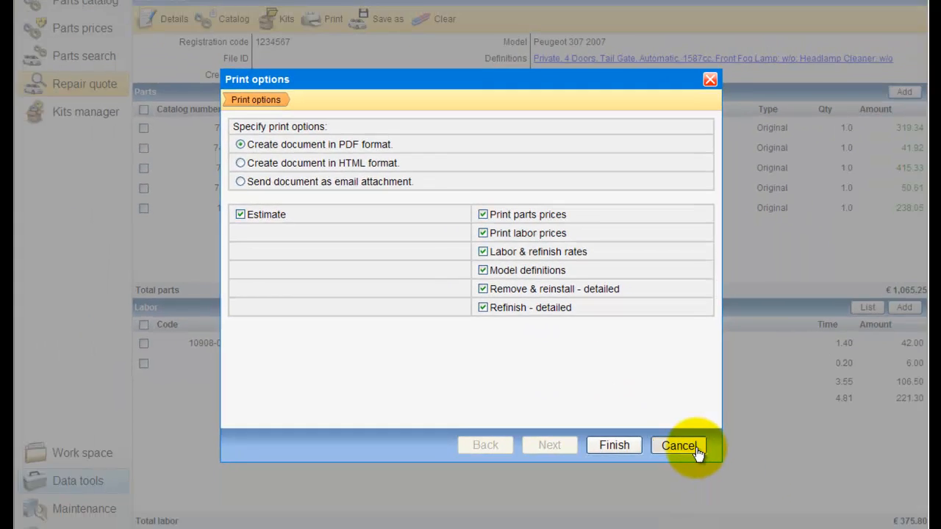
left_click(770, 507)
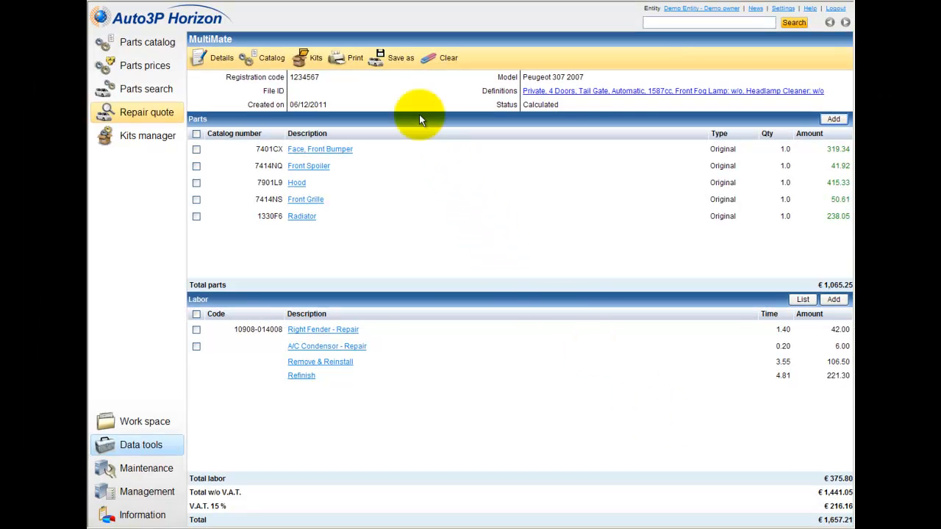
left_click(397, 65)
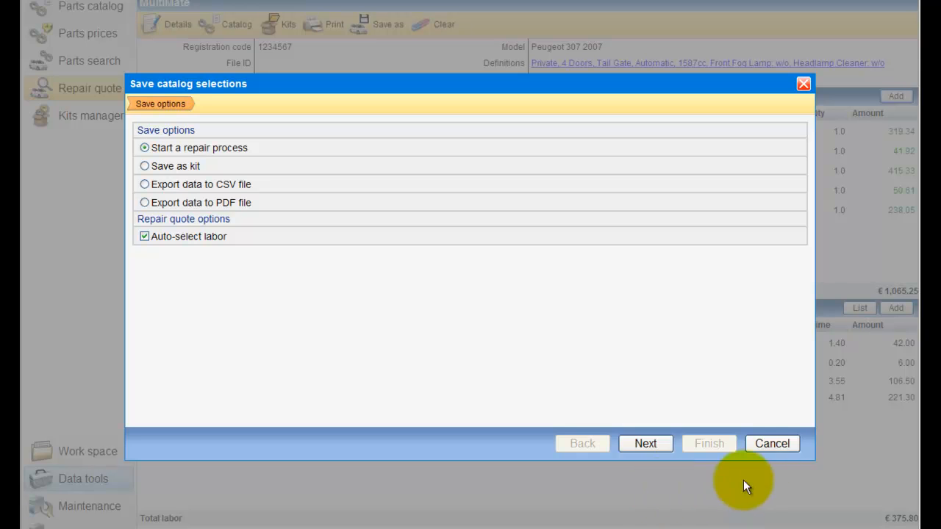
left_click(773, 444)
left_click(591, 305)
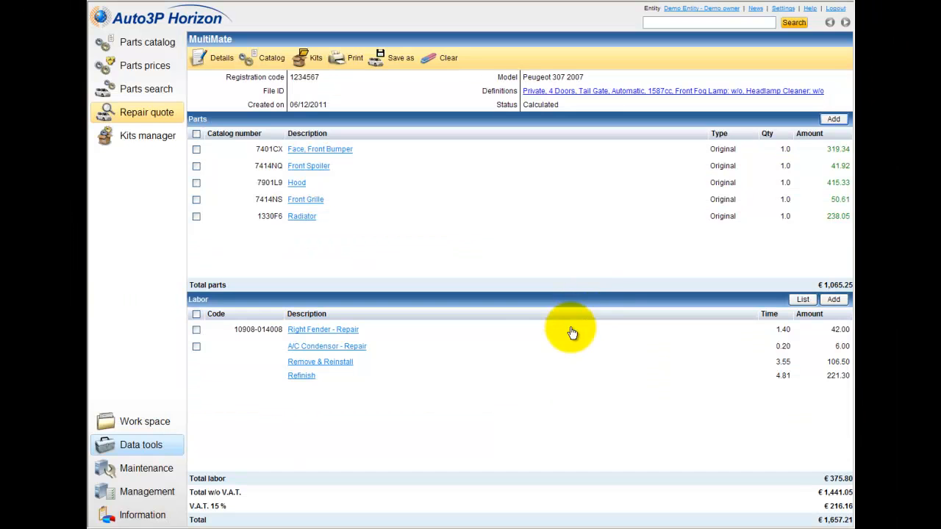